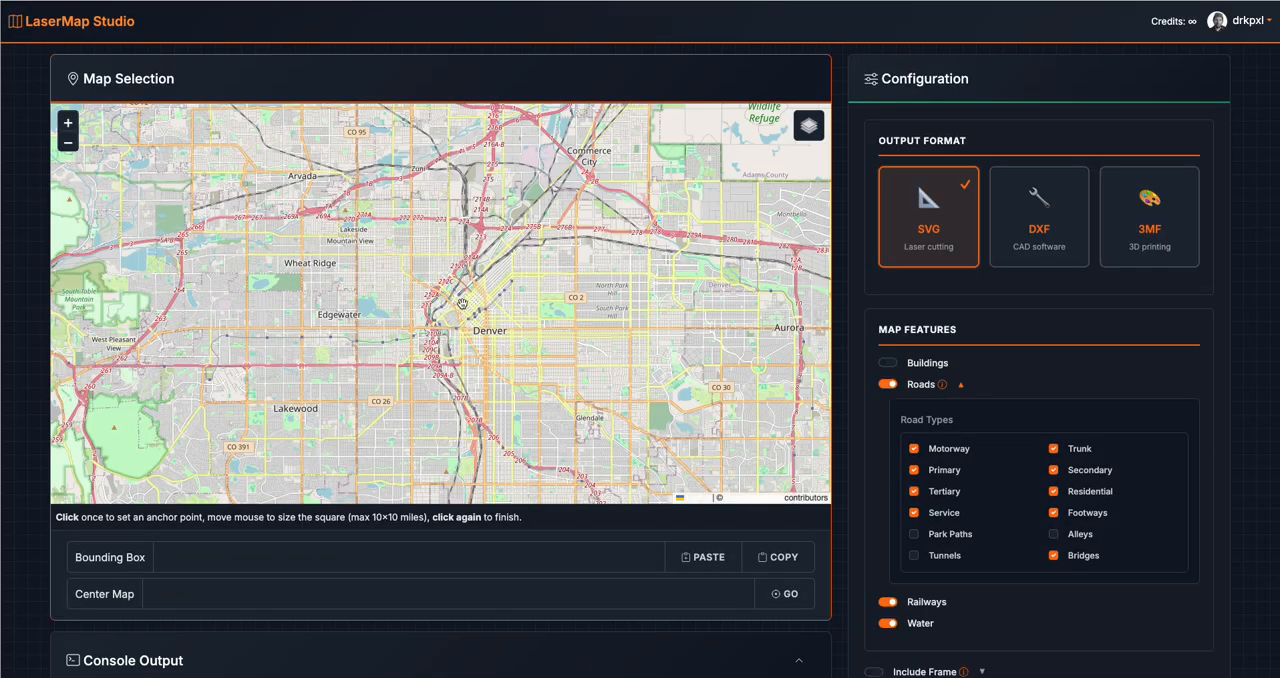
# Select a square map area over central Denver with bounding box 39.742727, -105.019618, 39.760255, -104.996909
pyautogui.scroll(5, 462, 303)
pyautogui.scroll(3, 462, 303)
pyautogui.scroll(-3, 452, 232)
pyautogui.moveTo(519, 237); pyautogui.dragTo(591, 319)
pyautogui.click(192, 124)
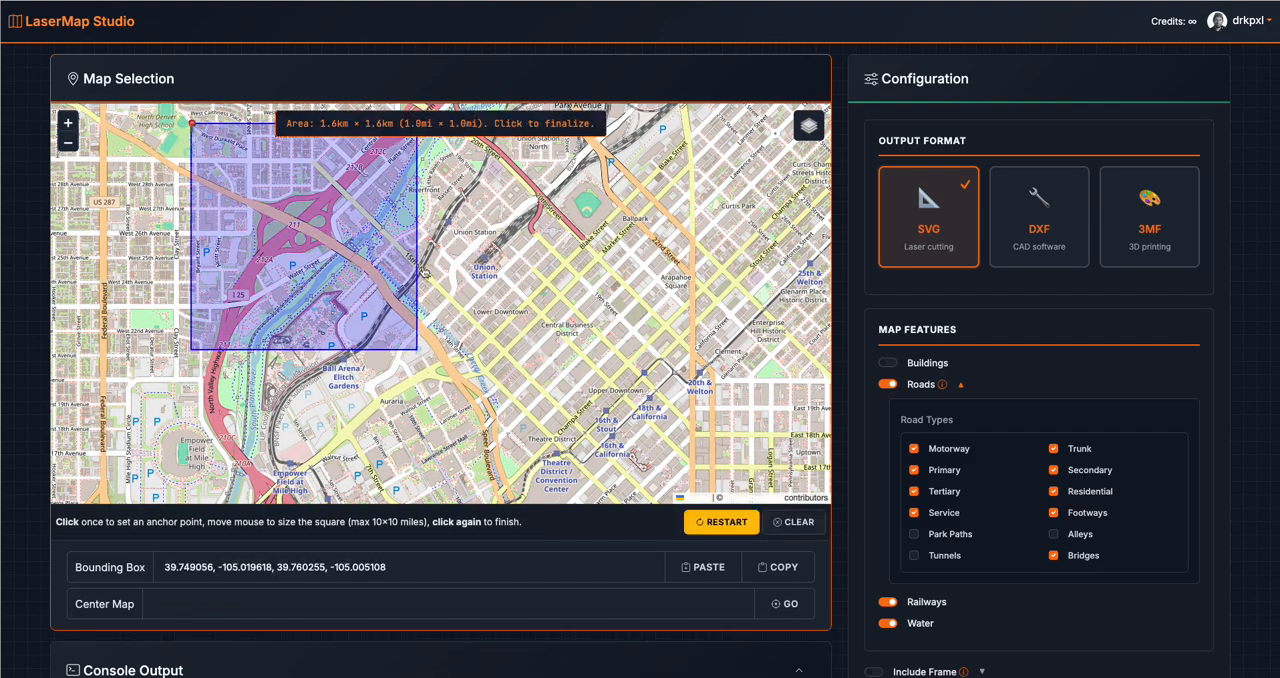
pyautogui.click(544, 328)
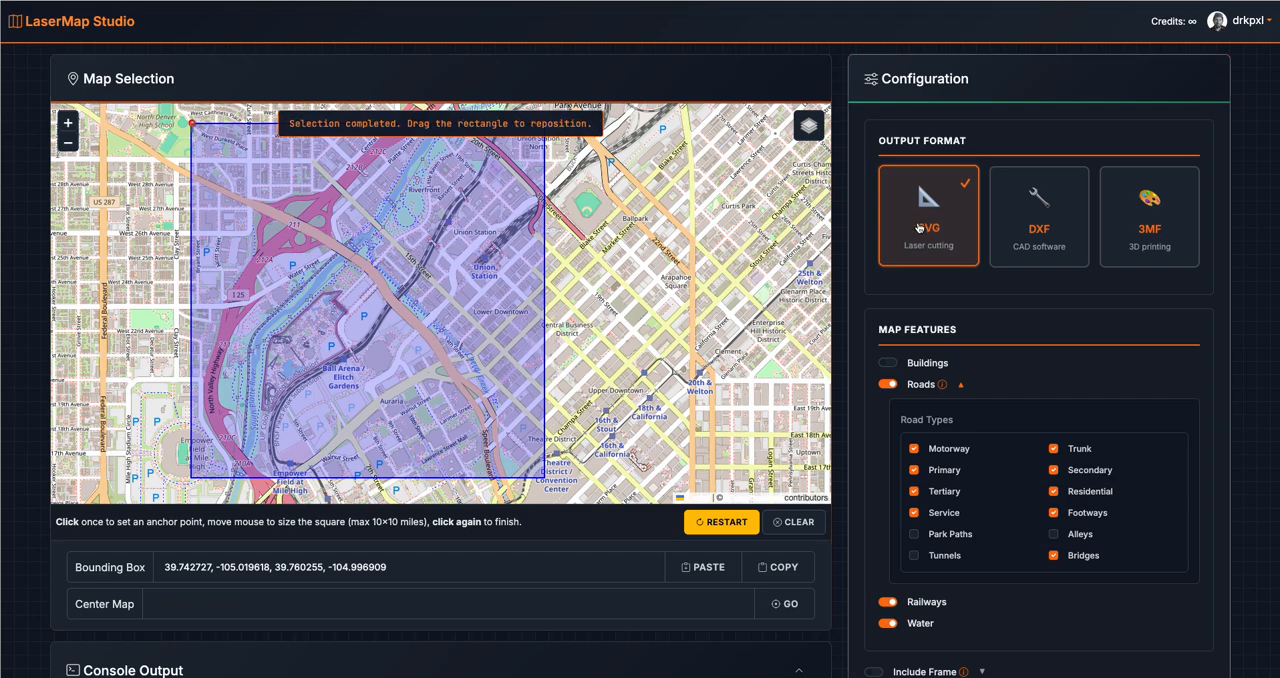
# Add DXF and 3MF to the output formats and include buildings in the map features
pyautogui.click(1008, 230)
pyautogui.click(1150, 250)
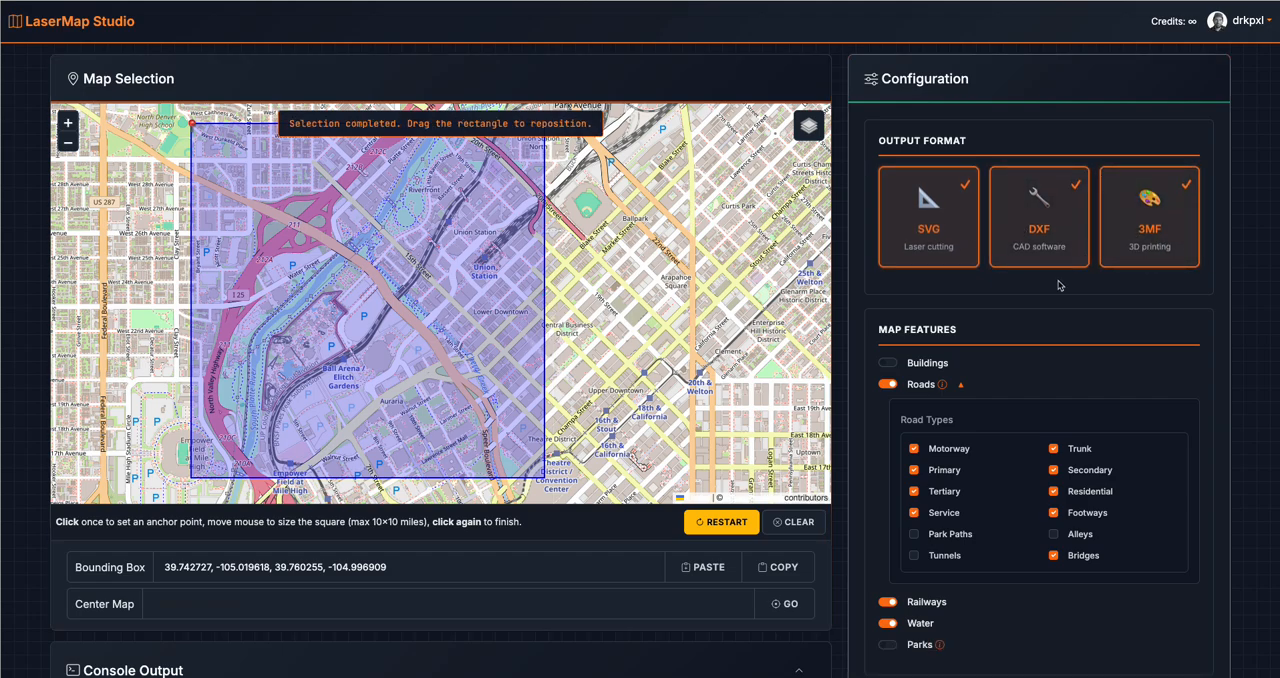
pyautogui.click(893, 364)
pyautogui.scroll(-1, 973, 486)
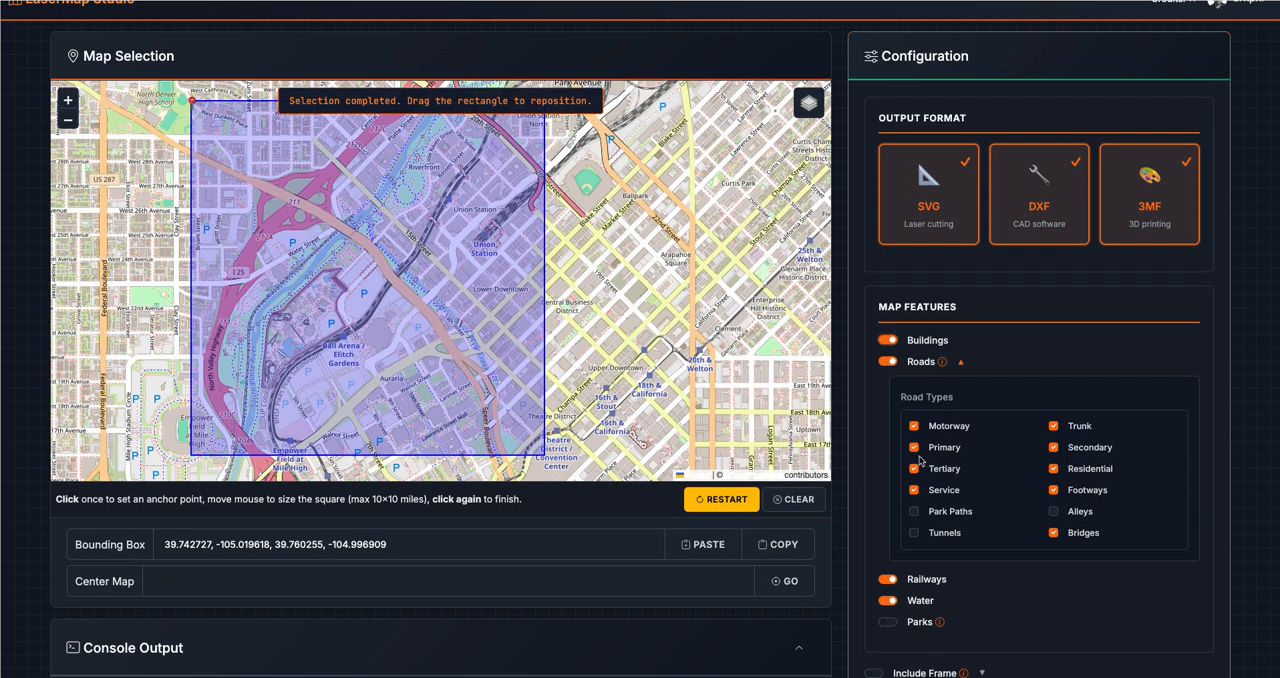
# Exclude footways and service roads from the road types and include parks in the map features
pyautogui.click(1054, 488)
pyautogui.click(940, 489)
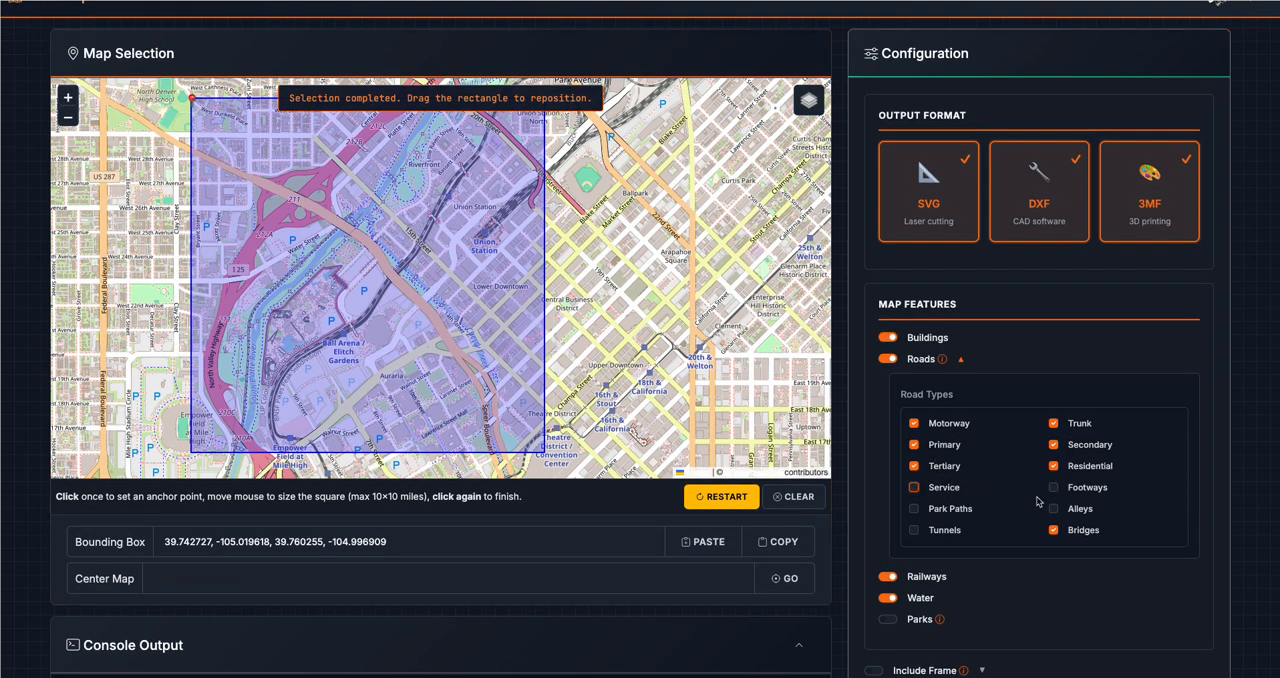
pyautogui.scroll(-1, 1037, 502)
pyautogui.click(892, 502)
# Include a frame around the map with a frame width of 40 mm
pyautogui.scroll(-1, 1060, 489)
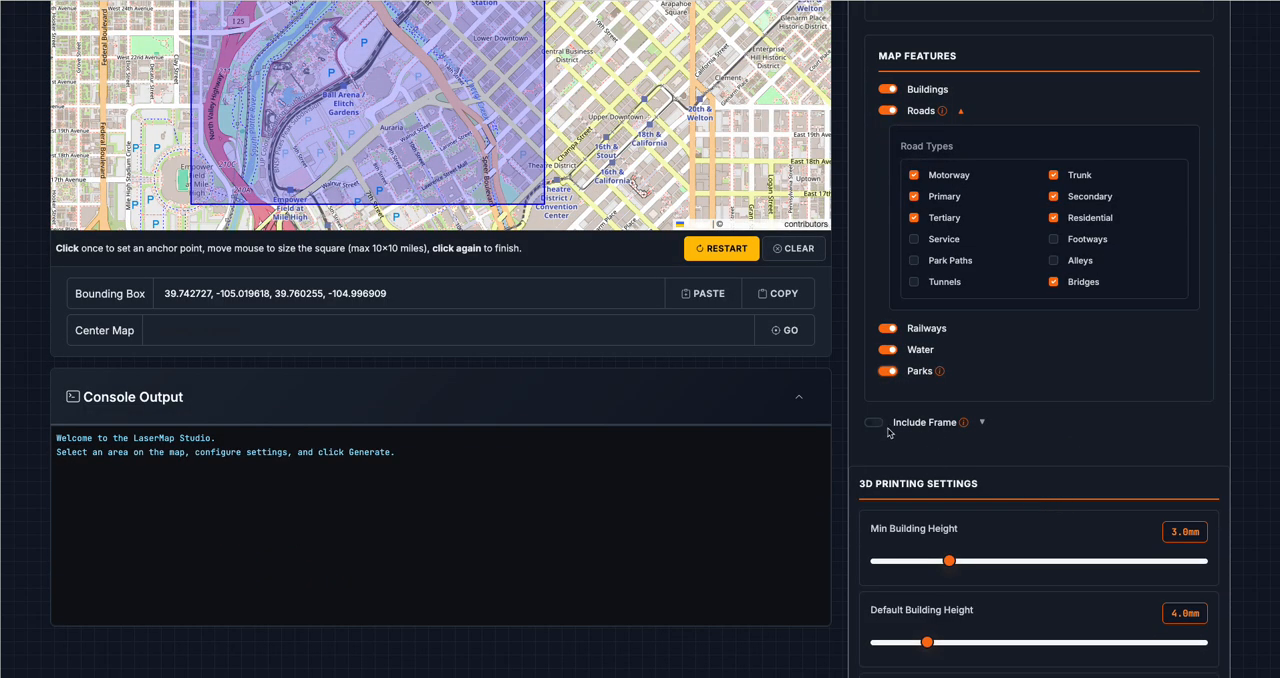
pyautogui.click(876, 425)
pyautogui.moveTo(980, 474); pyautogui.dragTo(890, 474)
pyautogui.write('41')
pyautogui.press('BackSpace')
pyautogui.write('0')
# Set the 3D printing building heights to 30 mm maximum, 3.0 mm default and 2.0 mm minimum
pyautogui.scroll(-1, 971, 543)
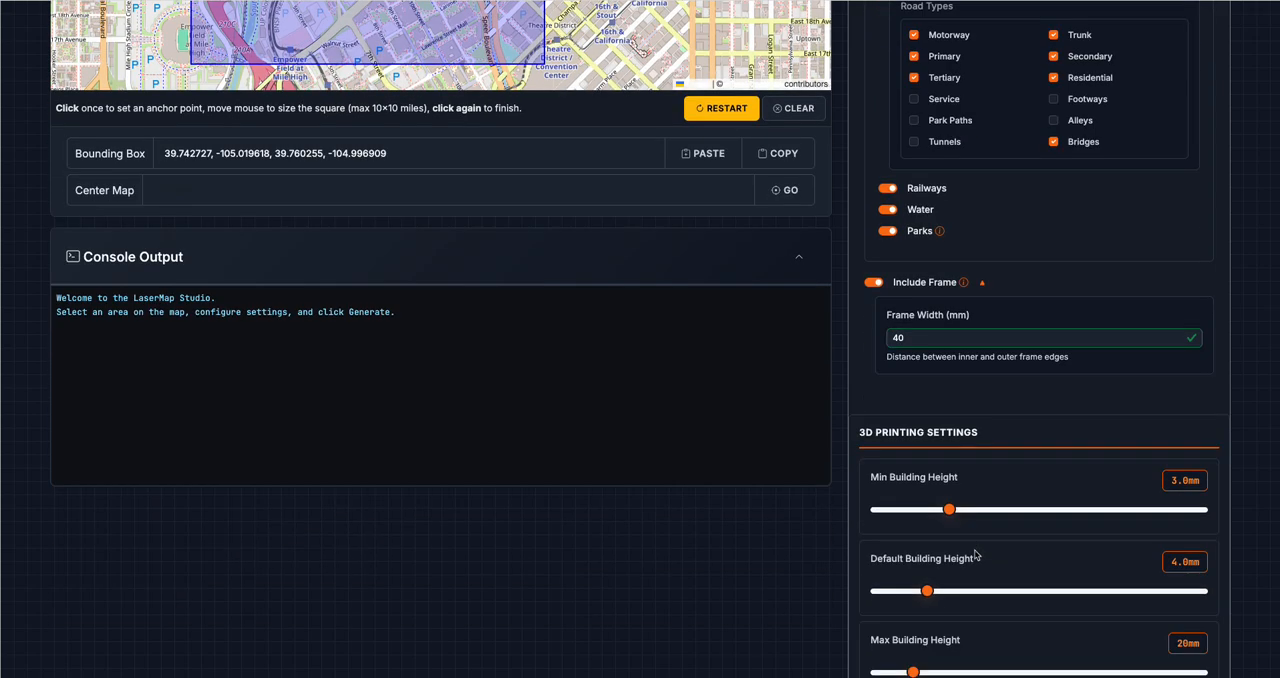
pyautogui.scroll(-1, 950, 580)
pyautogui.moveTo(920, 655); pyautogui.dragTo(950, 653)
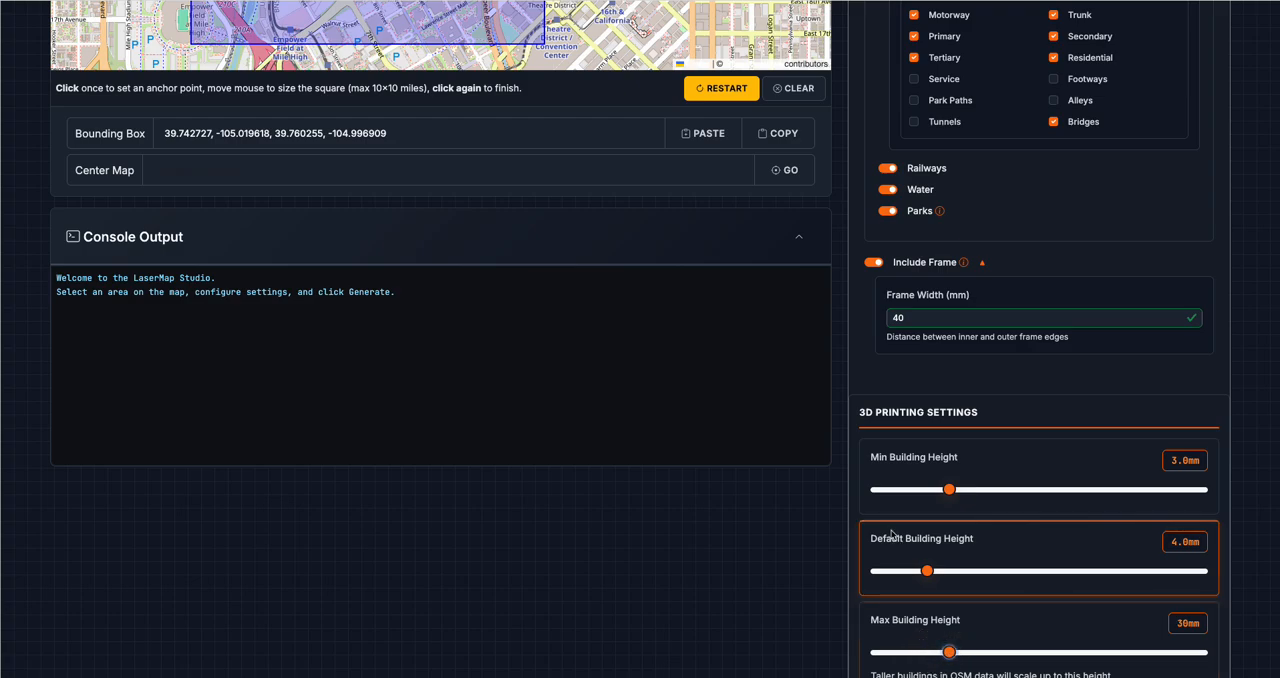
pyautogui.moveTo(926, 571); pyautogui.dragTo(904, 572)
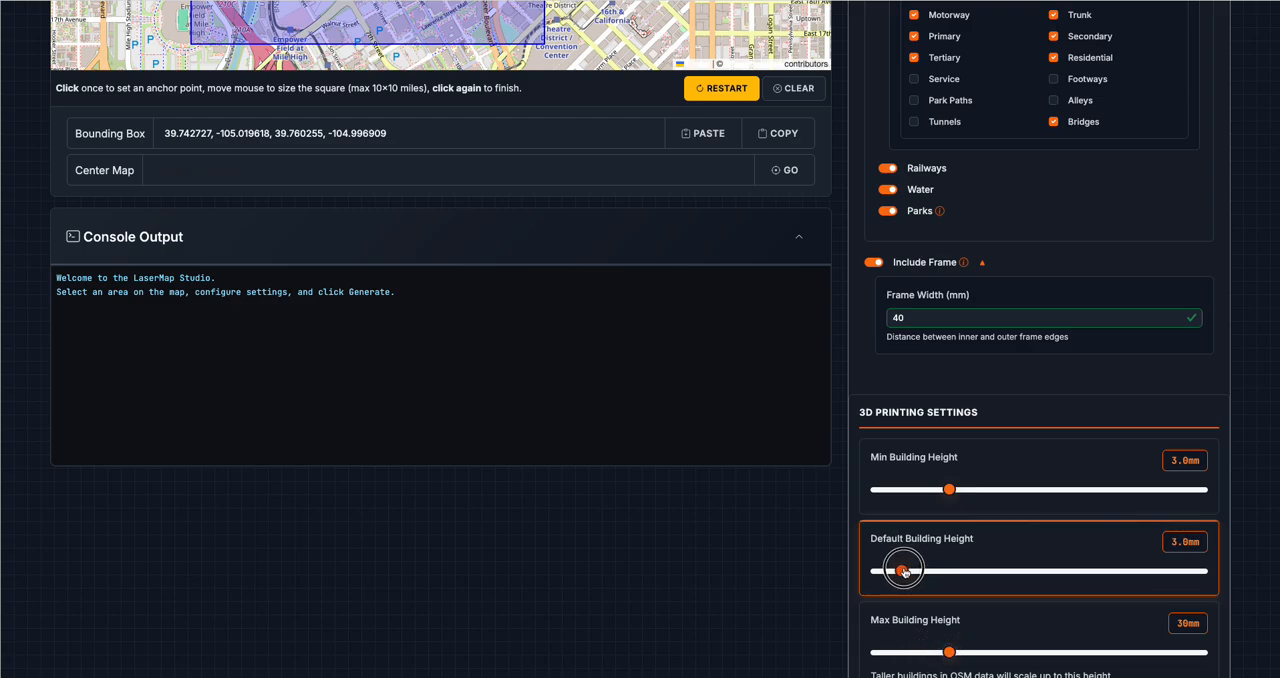
pyautogui.moveTo(948, 490); pyautogui.dragTo(913, 490)
# Set the line width in the line styles to 6 mm
pyautogui.scroll(-1, 809, 546)
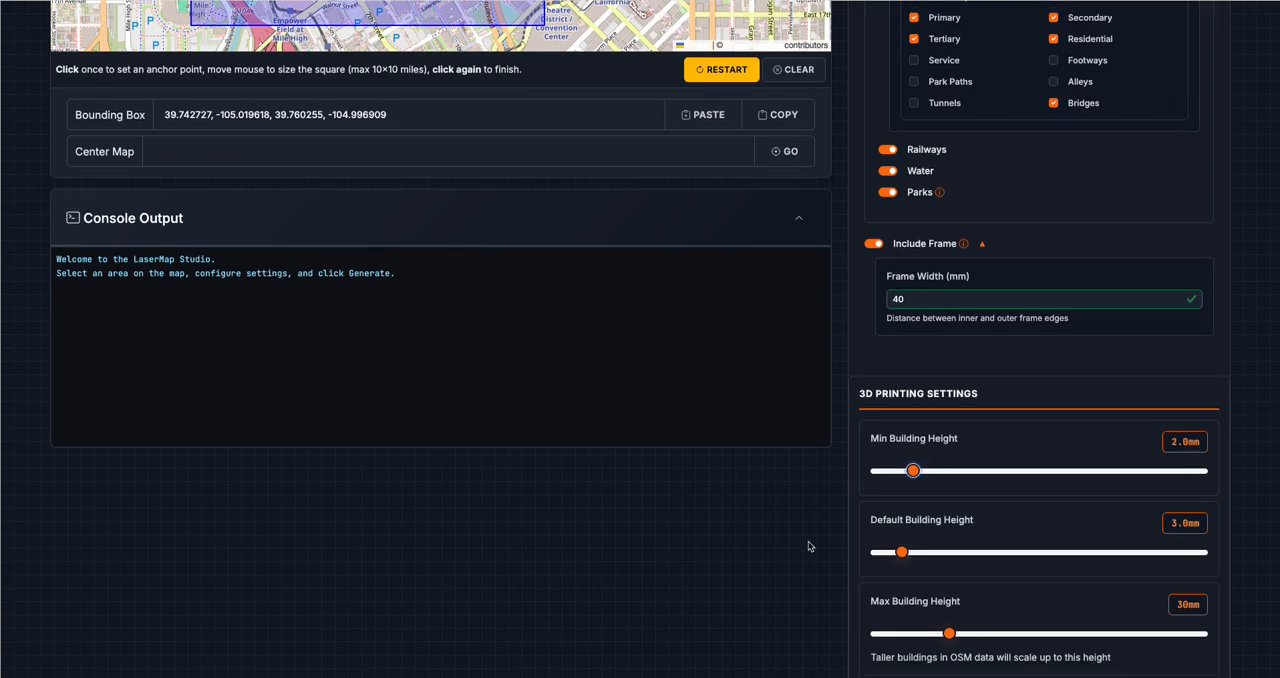
pyautogui.scroll(-3, 950, 500)
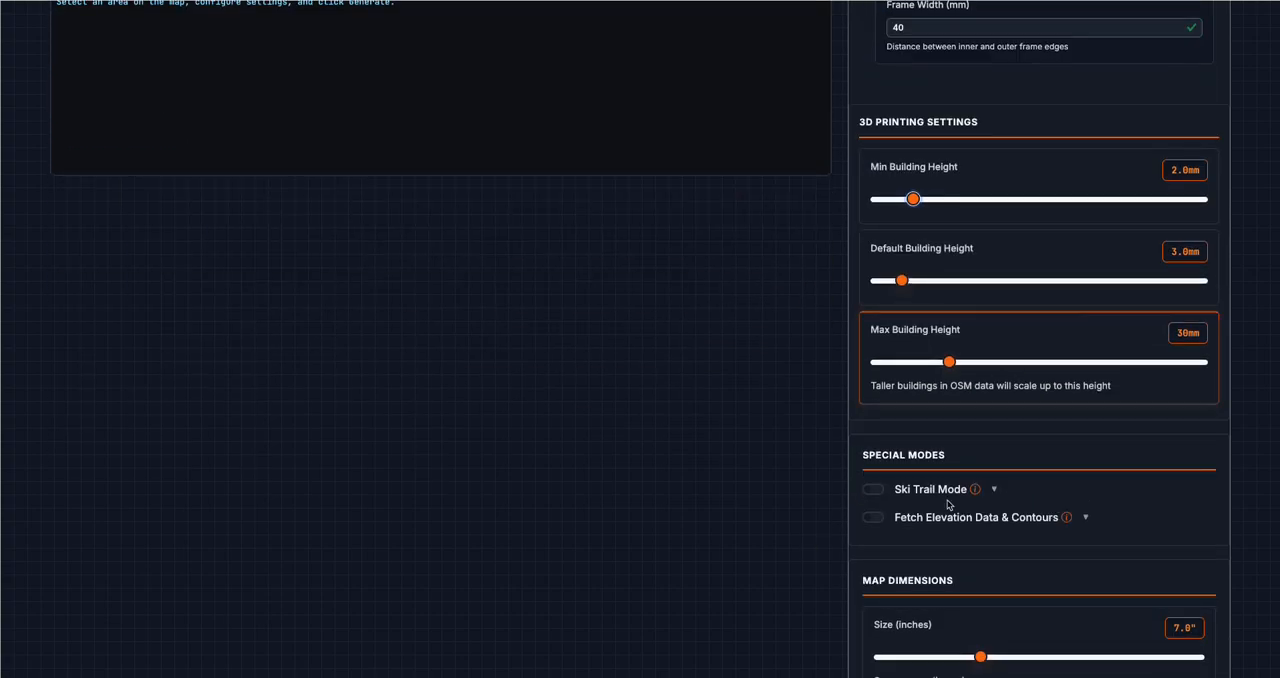
pyautogui.scroll(-1, 953, 497)
pyautogui.scroll(-1, 886, 477)
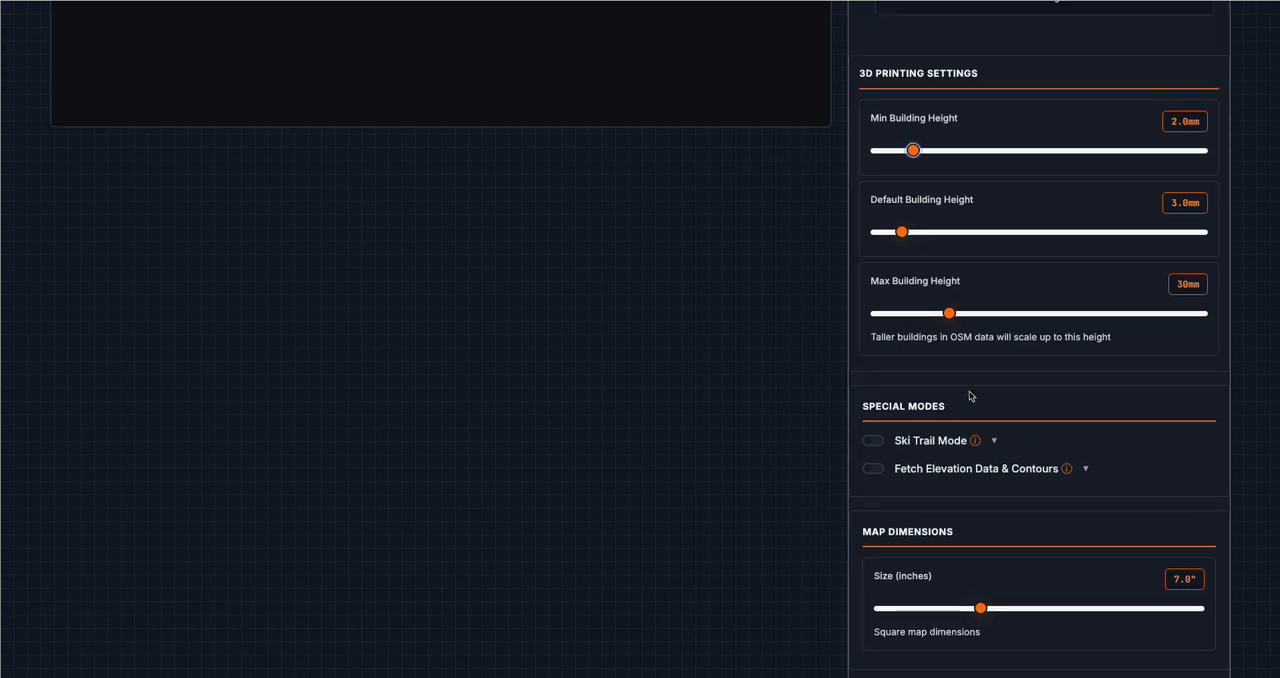
pyautogui.scroll(-1, 934, 495)
pyautogui.scroll(-1, 1085, 500)
pyautogui.scroll(-1, 1020, 520)
pyautogui.scroll(-1, 940, 555)
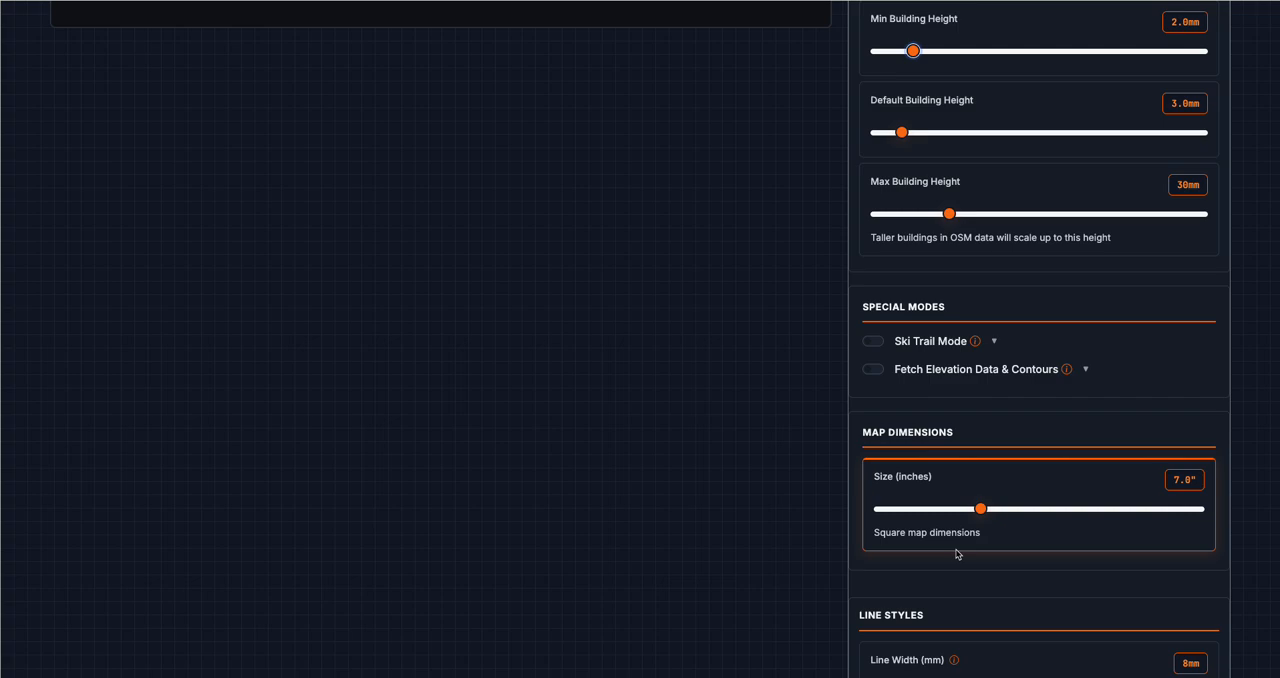
pyautogui.scroll(-1, 1155, 485)
pyautogui.scroll(-4, 1046, 523)
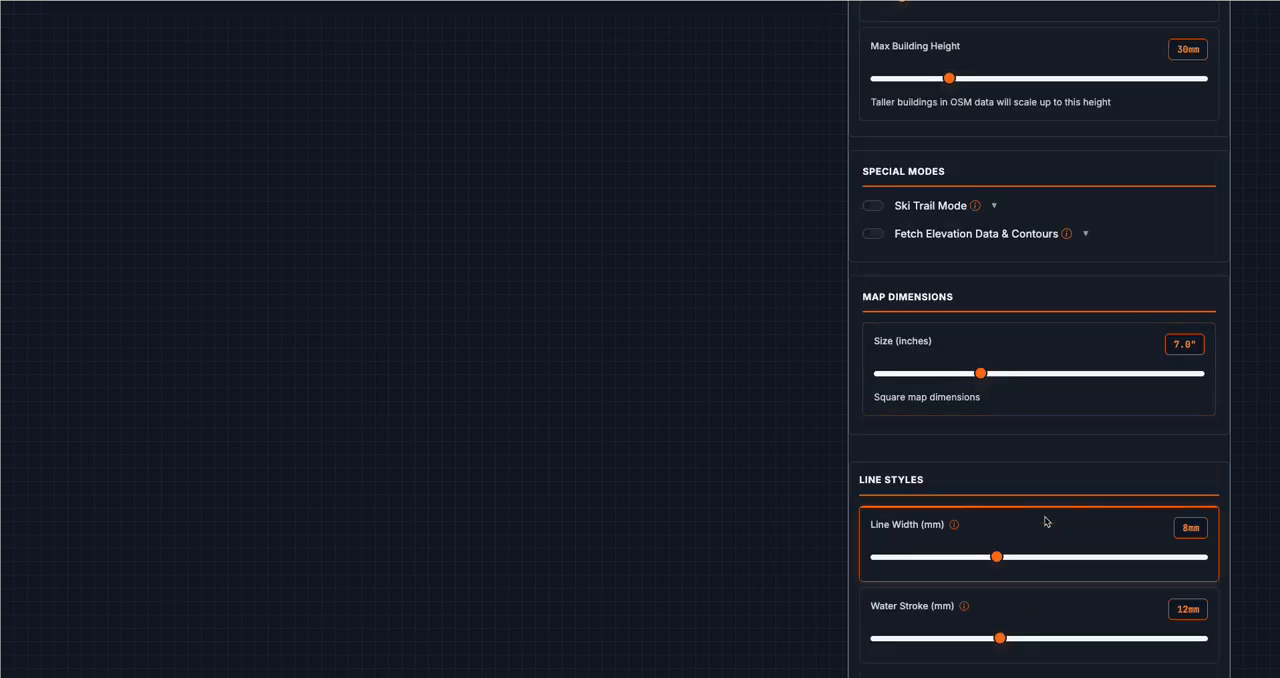
pyautogui.scroll(-1, 1000, 540)
pyautogui.moveTo(997, 533); pyautogui.dragTo(962, 531)
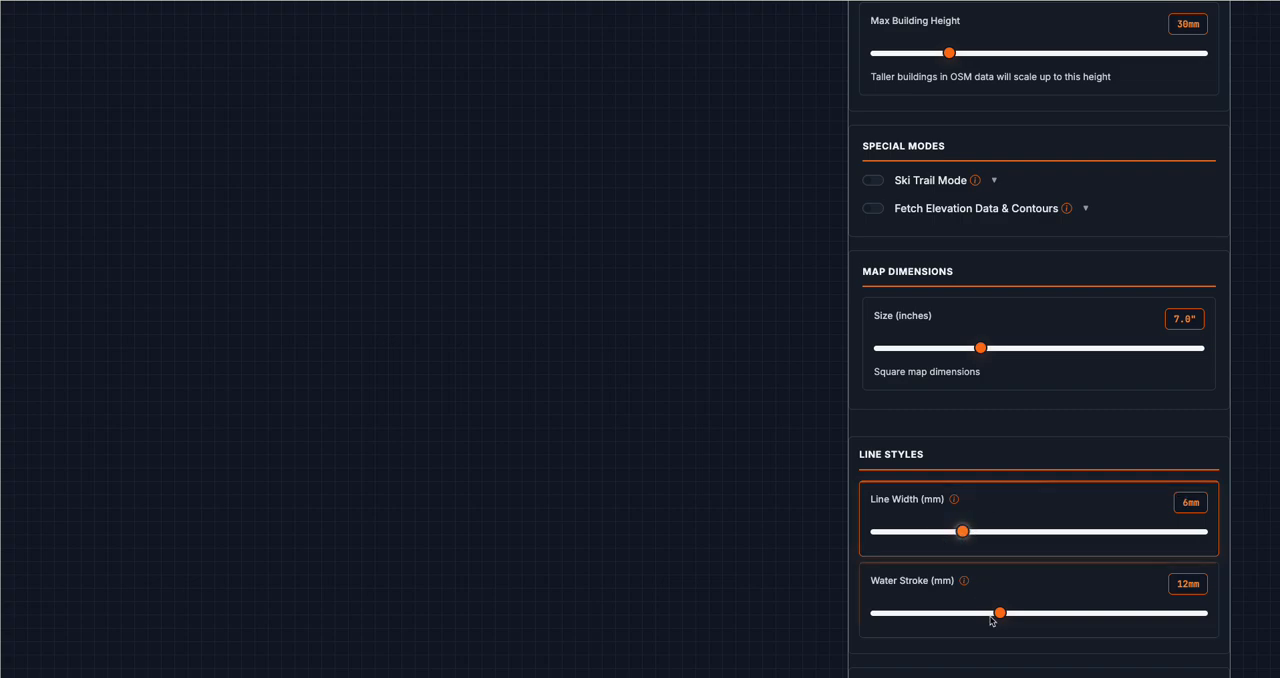
# Set the minimum building size in the processing settings to 600 m²
pyautogui.scroll(-3, 1004, 617)
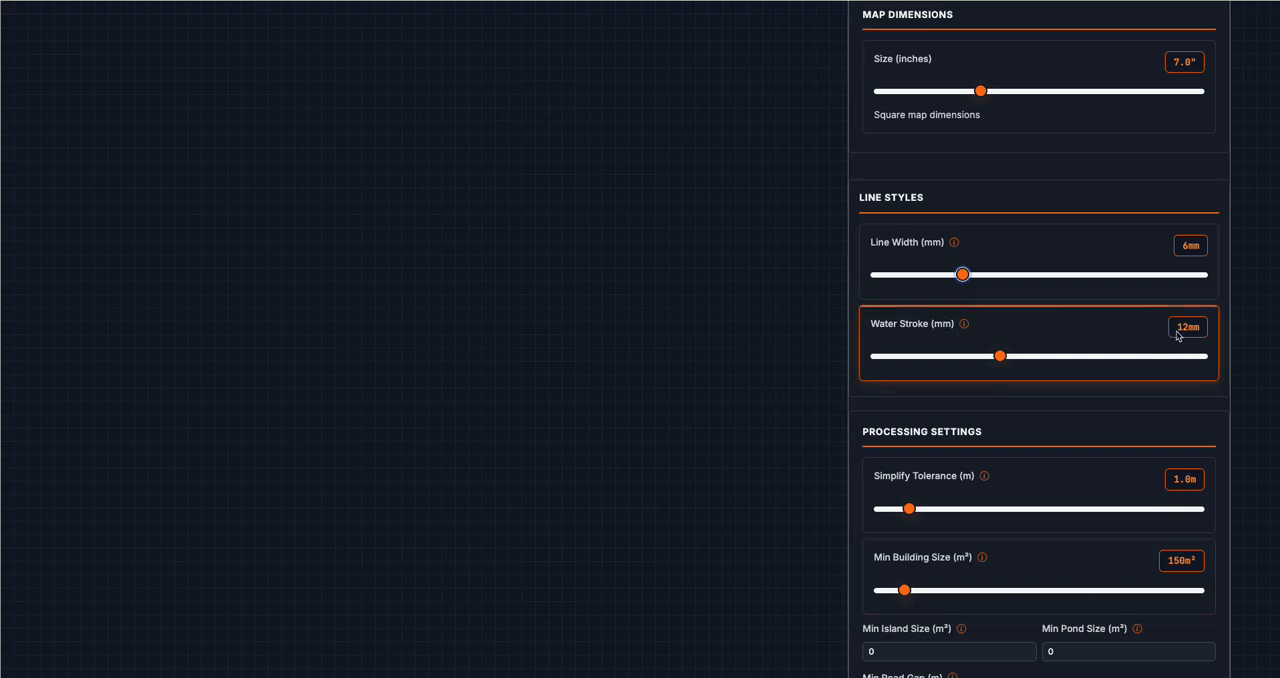
pyautogui.scroll(-1, 1102, 499)
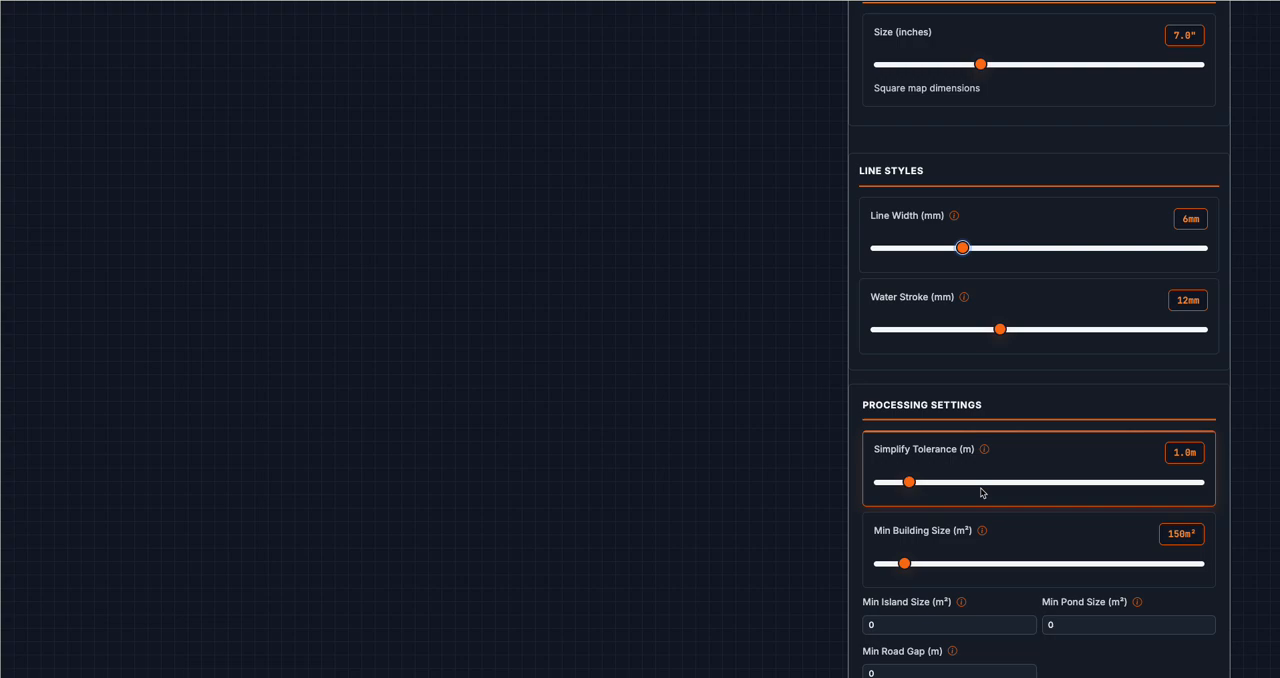
pyautogui.moveTo(903, 565); pyautogui.dragTo(975, 568)
# Set the minimum island size to 1000 m² and generate the map
pyautogui.scroll(-1, 930, 575)
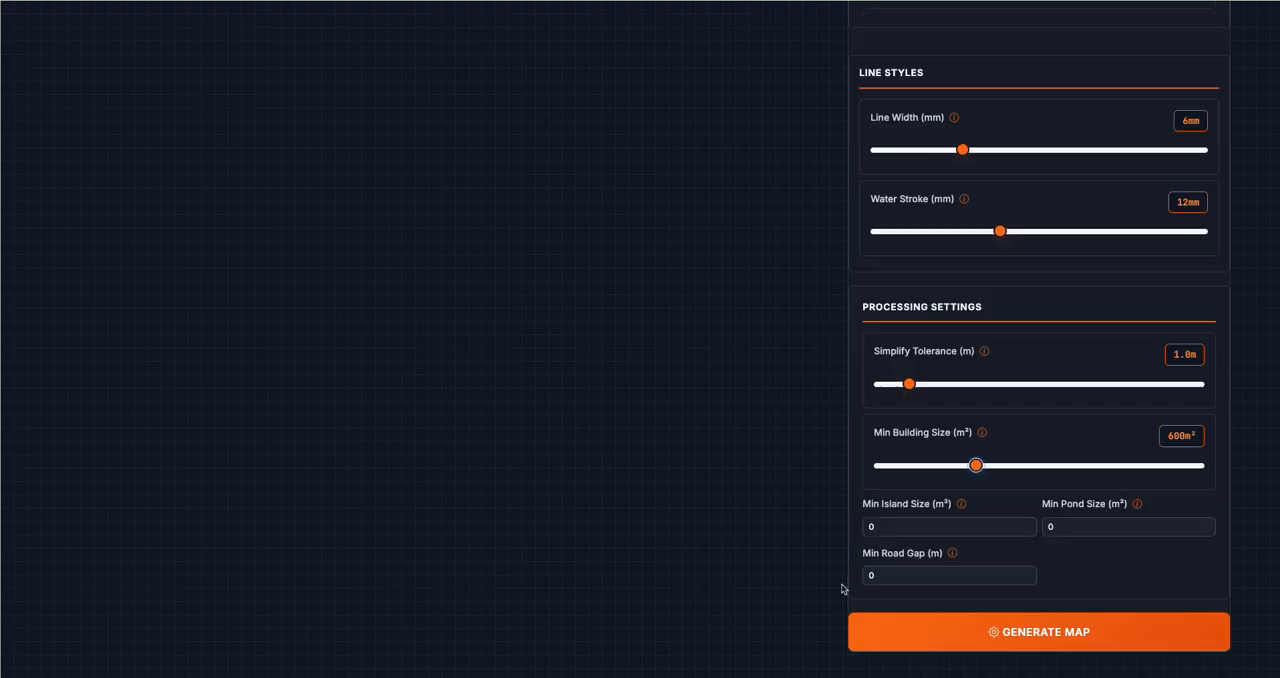
pyautogui.doubleClick(868, 526)
pyautogui.write('1000')
pyautogui.press('Tab')
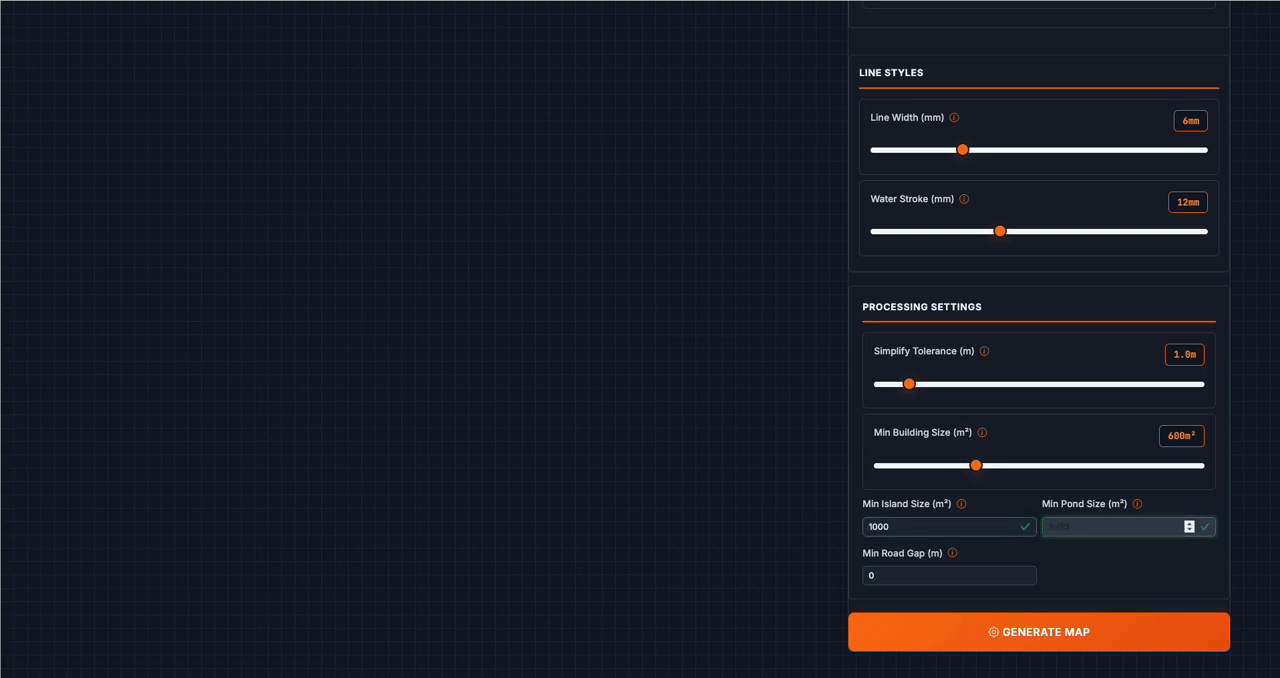
pyautogui.click(986, 626)
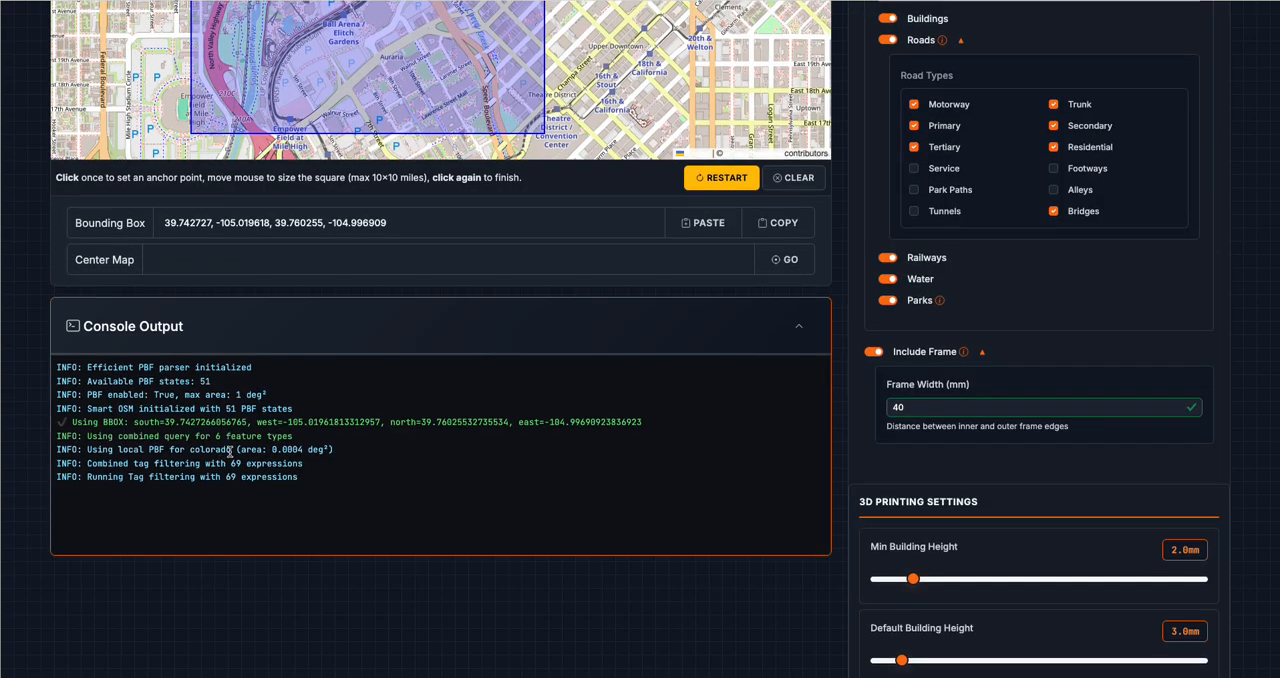
# Review the console output of the map generation, including the building mesh repair messages
pyautogui.moveTo(236, 450); pyautogui.dragTo(324, 450)
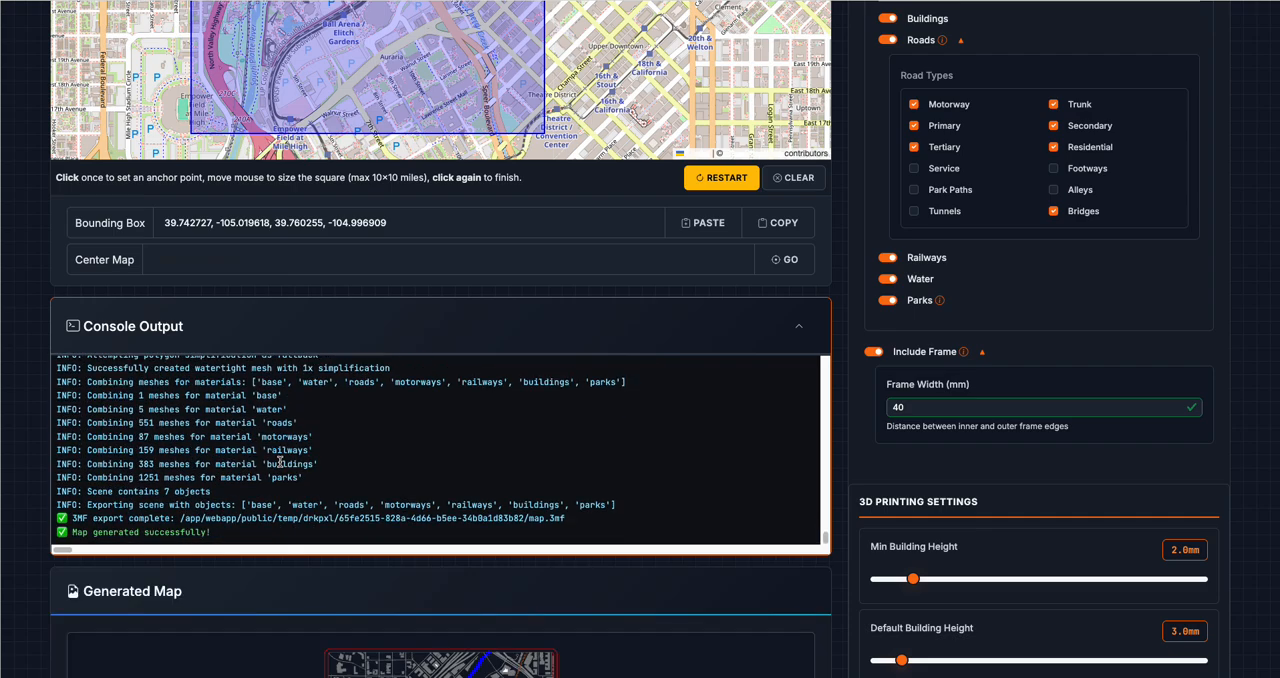
pyautogui.scroll(5, 323, 461)
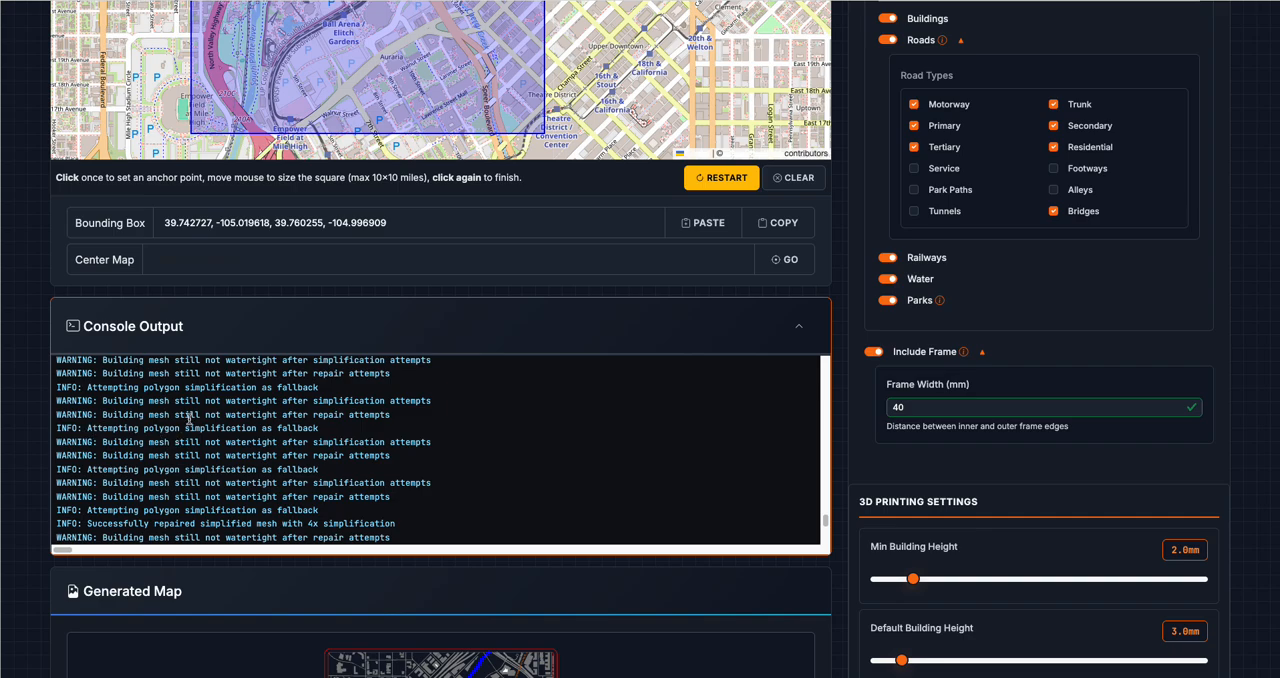
pyautogui.moveTo(56, 428); pyautogui.dragTo(466, 446)
pyautogui.scroll(-2, 423, 480)
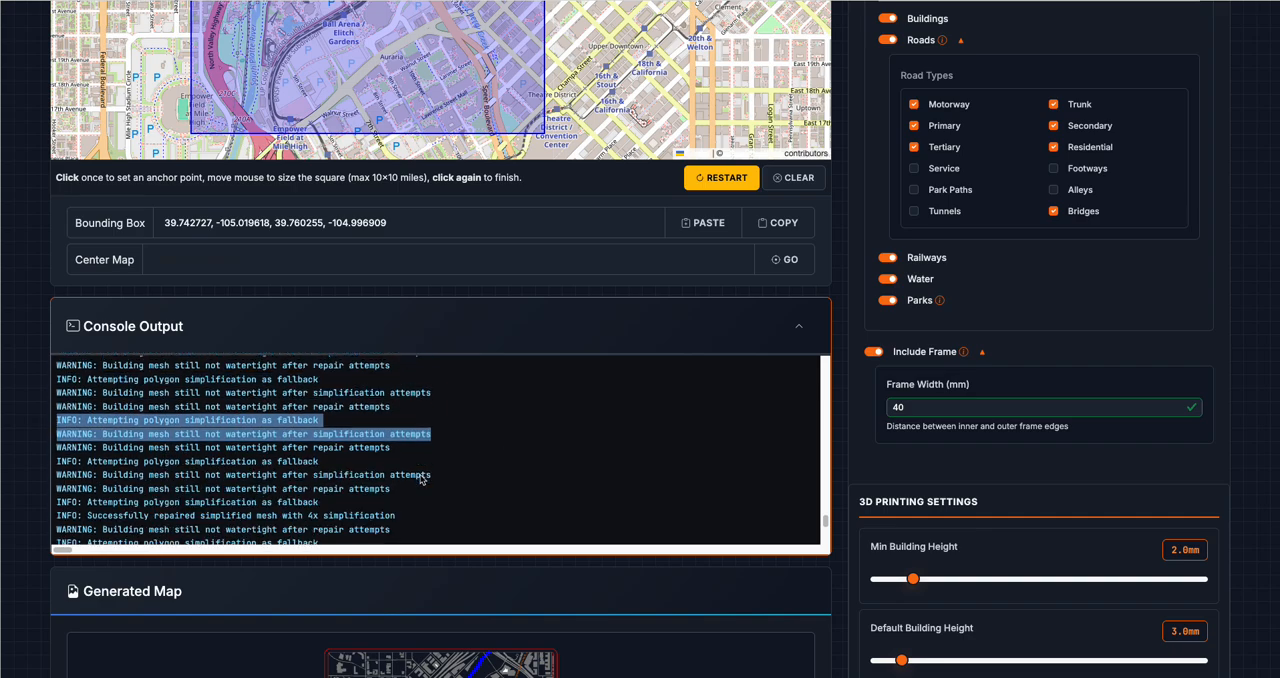
pyautogui.scroll(2, 181, 434)
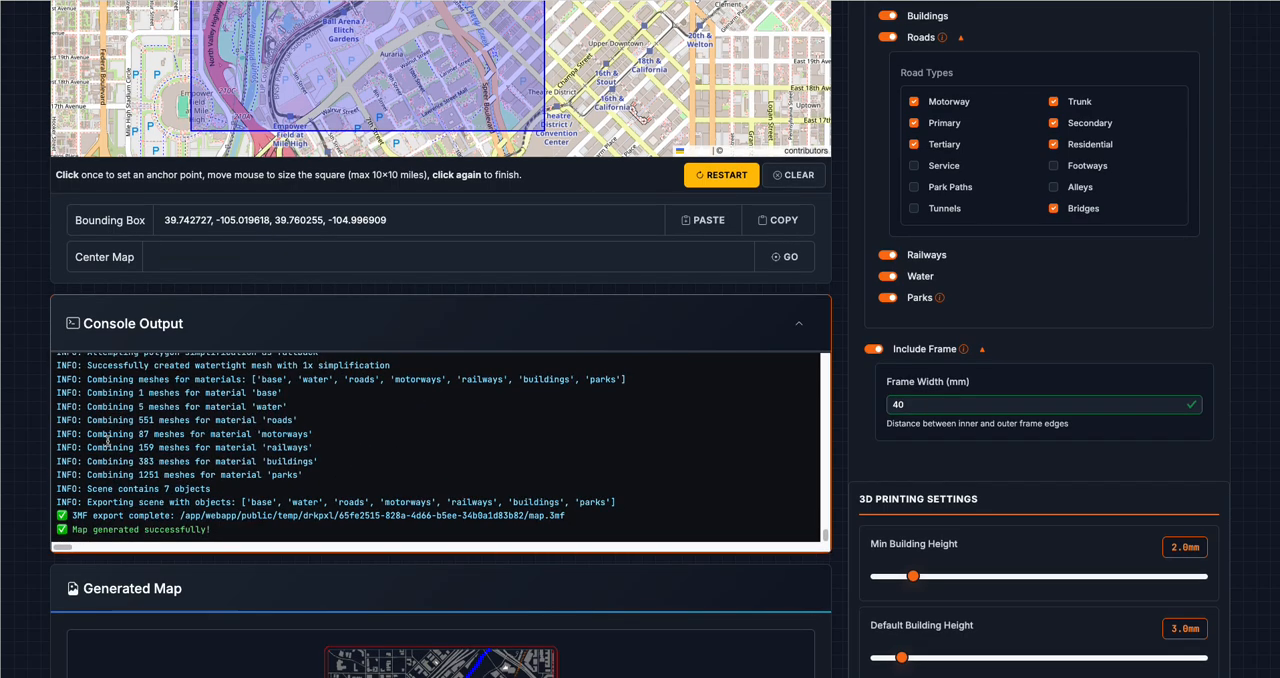
# Download the generated map as DXF and 3MF files
pyautogui.scroll(-5, 631, 549)
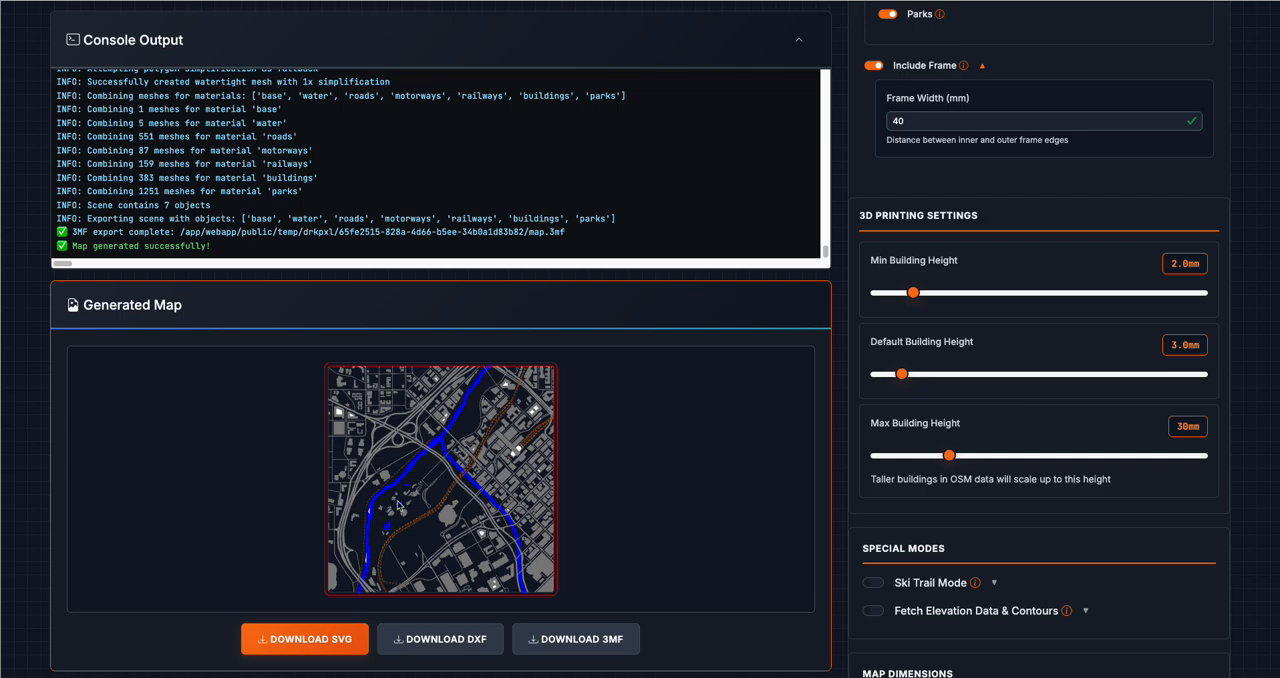
pyautogui.click(466, 645)
pyautogui.click(462, 638)
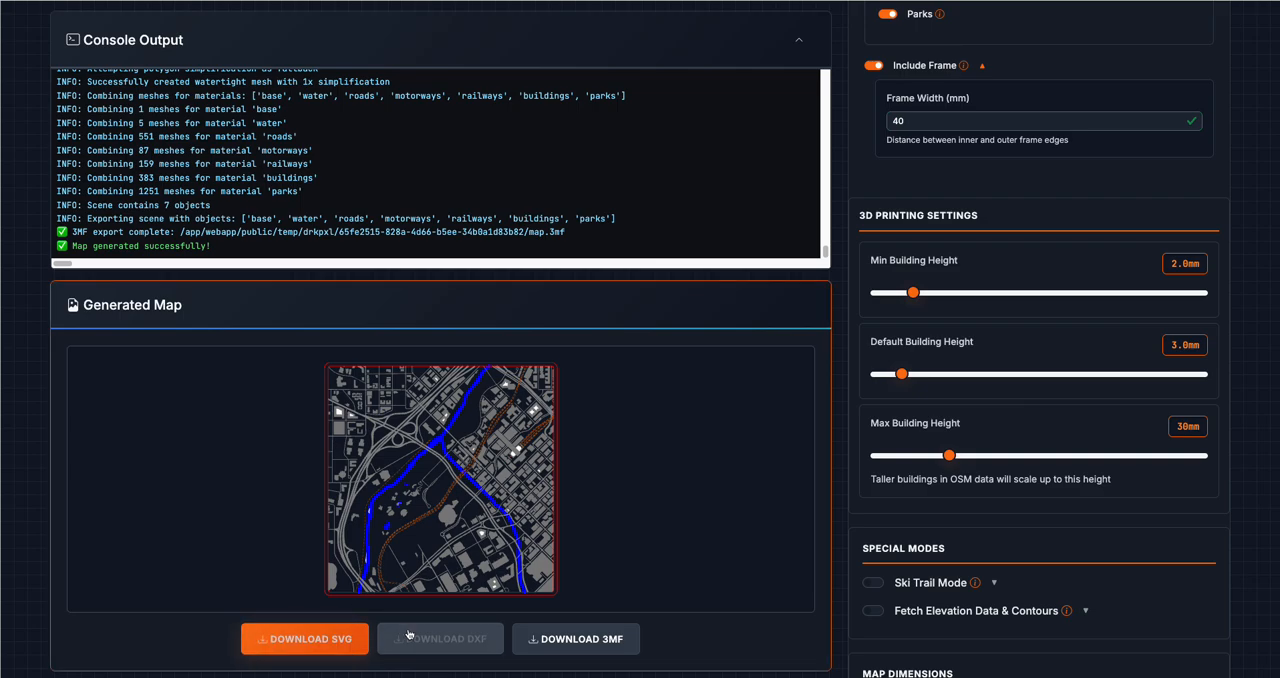
pyautogui.click(586, 640)
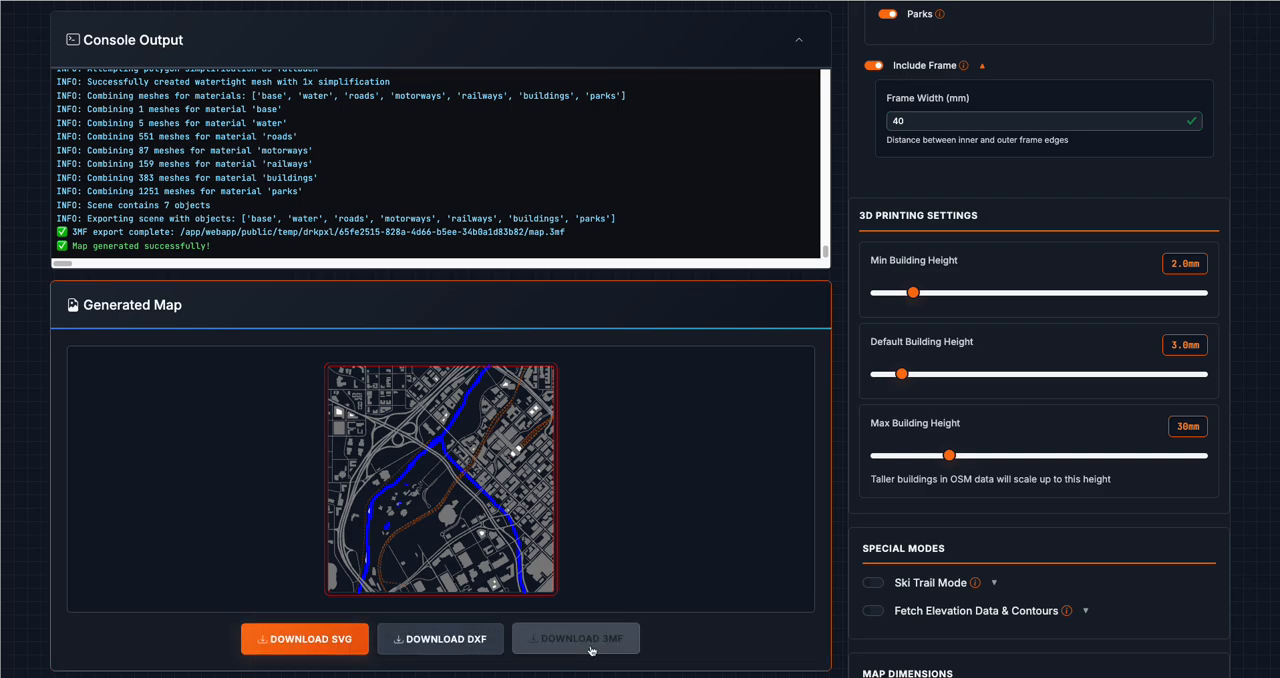
# Open the downloaded 3MF map in Bambu Studio, accept the load prompt and show the map's parts in the object list
pyautogui.click(676, 131)
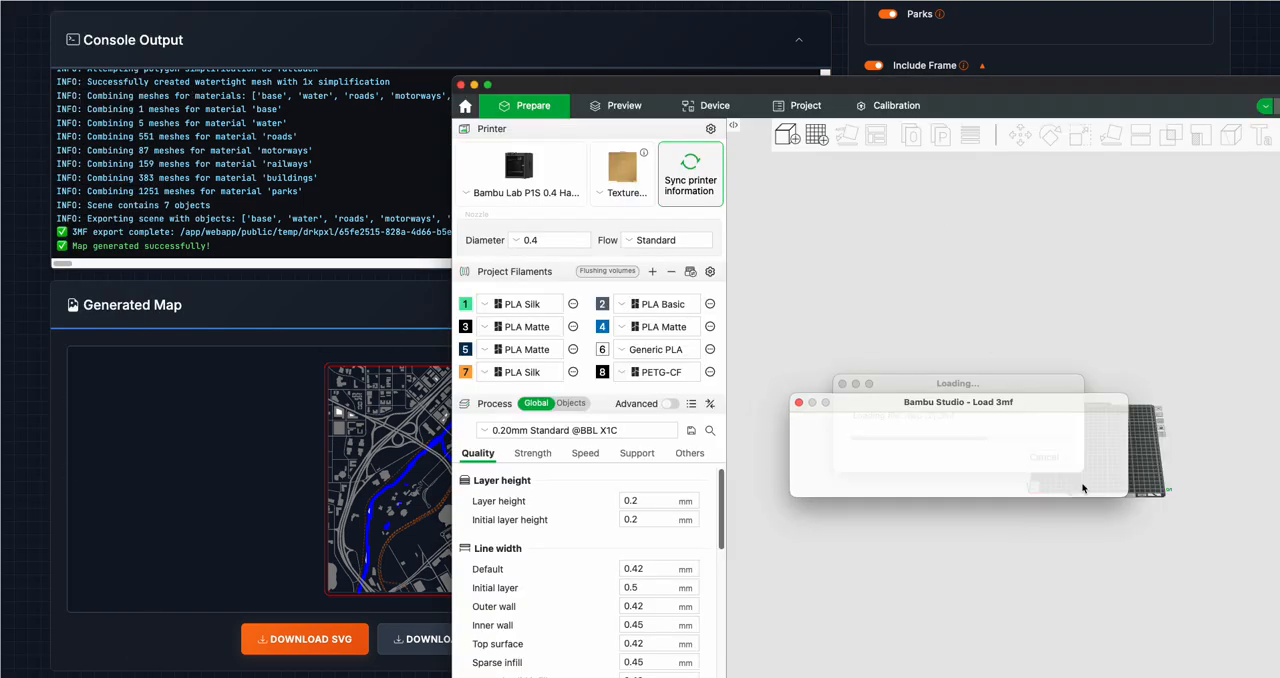
pyautogui.click(1050, 482)
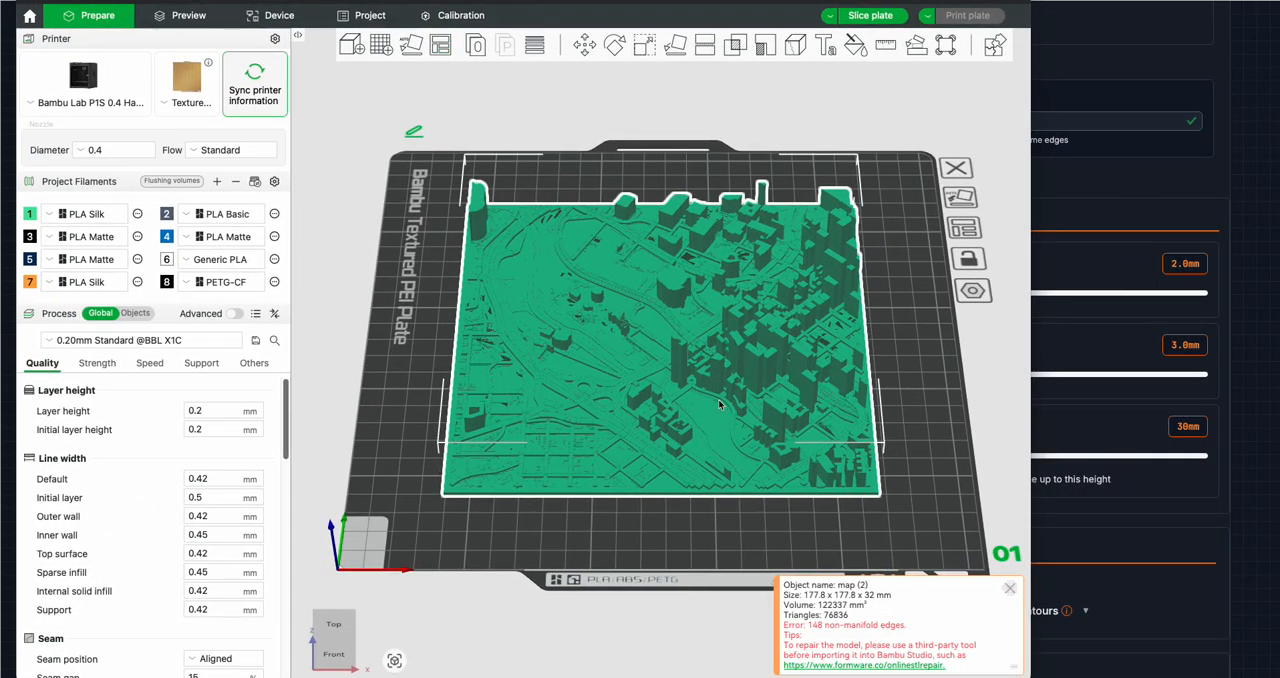
pyautogui.click(145, 315)
pyautogui.click(35, 386)
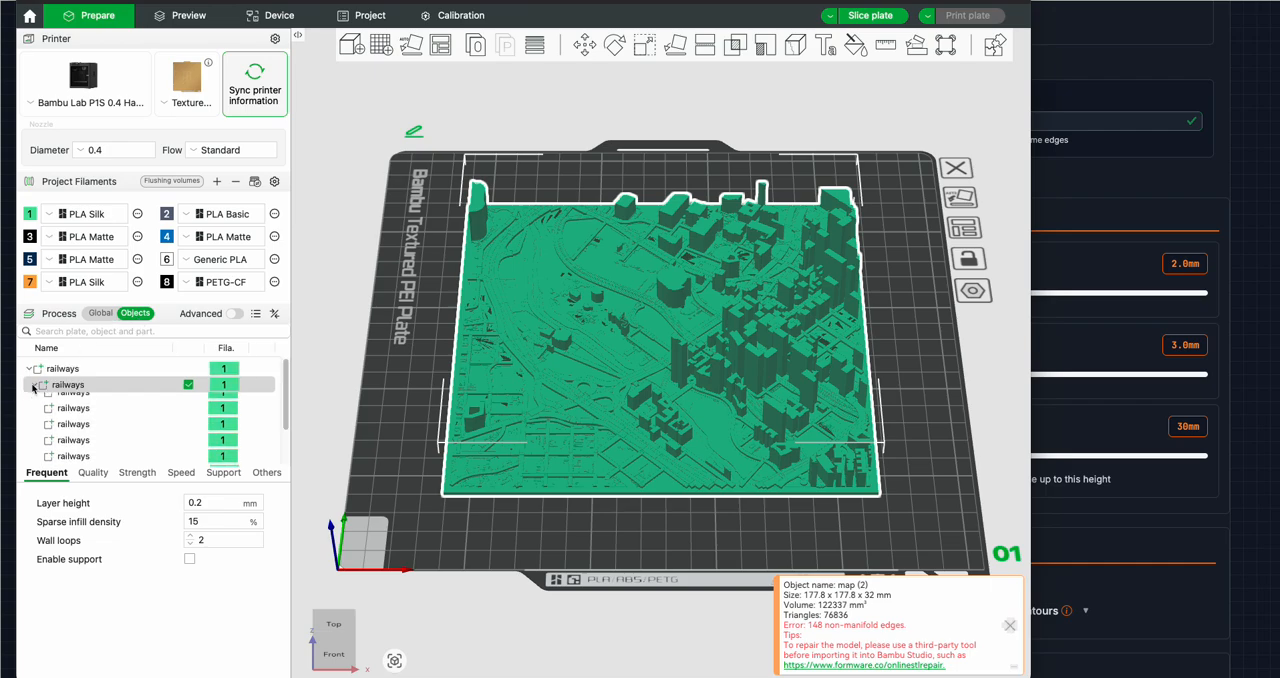
# Assign filament 3 to the whole map object, including its base part
pyautogui.click(223, 390)
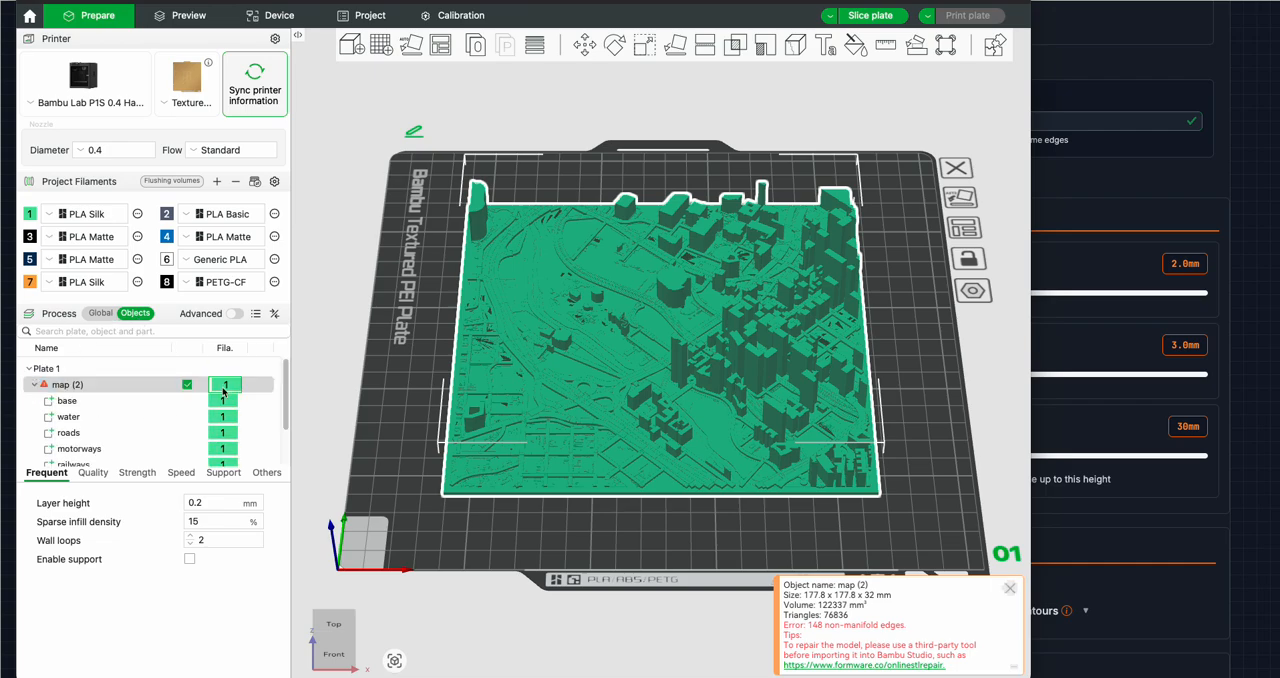
pyautogui.press('3')
pyautogui.click(221, 404)
pyautogui.press('3')
pyautogui.click(225, 388)
pyautogui.press('3')
# Assign filament 4 to the water part and filament 2 to the roads and motorways parts
pyautogui.click(225, 414)
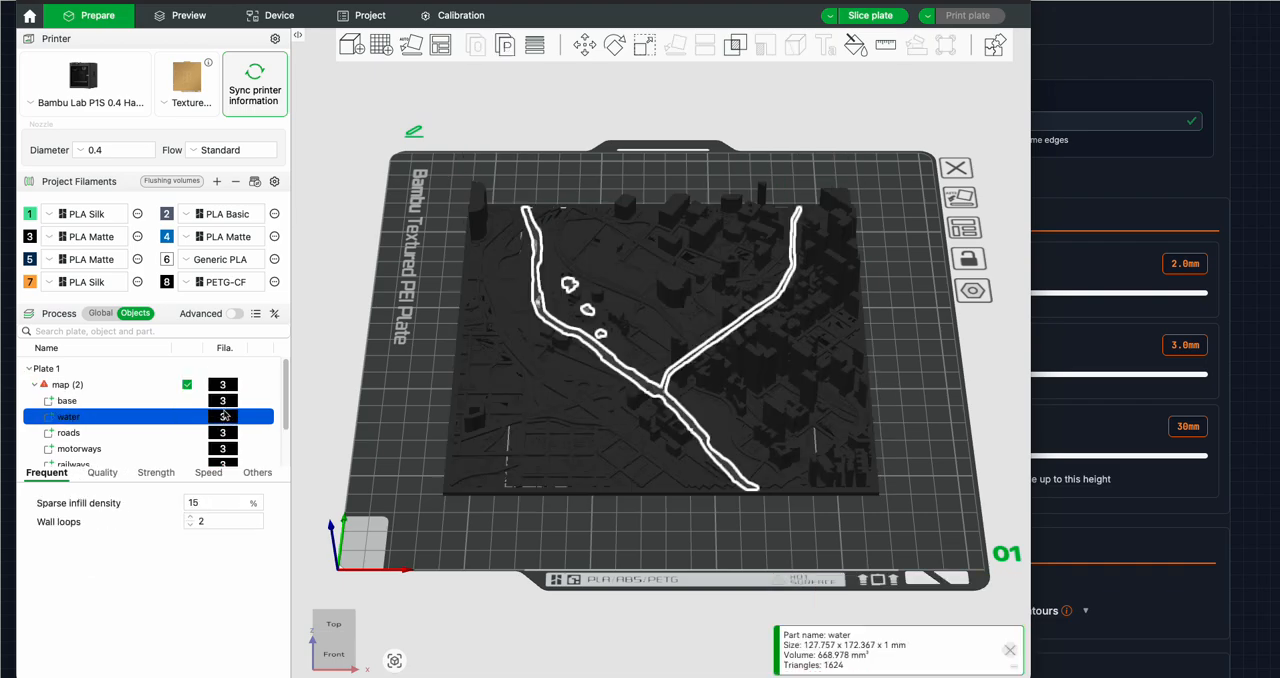
pyautogui.press('4')
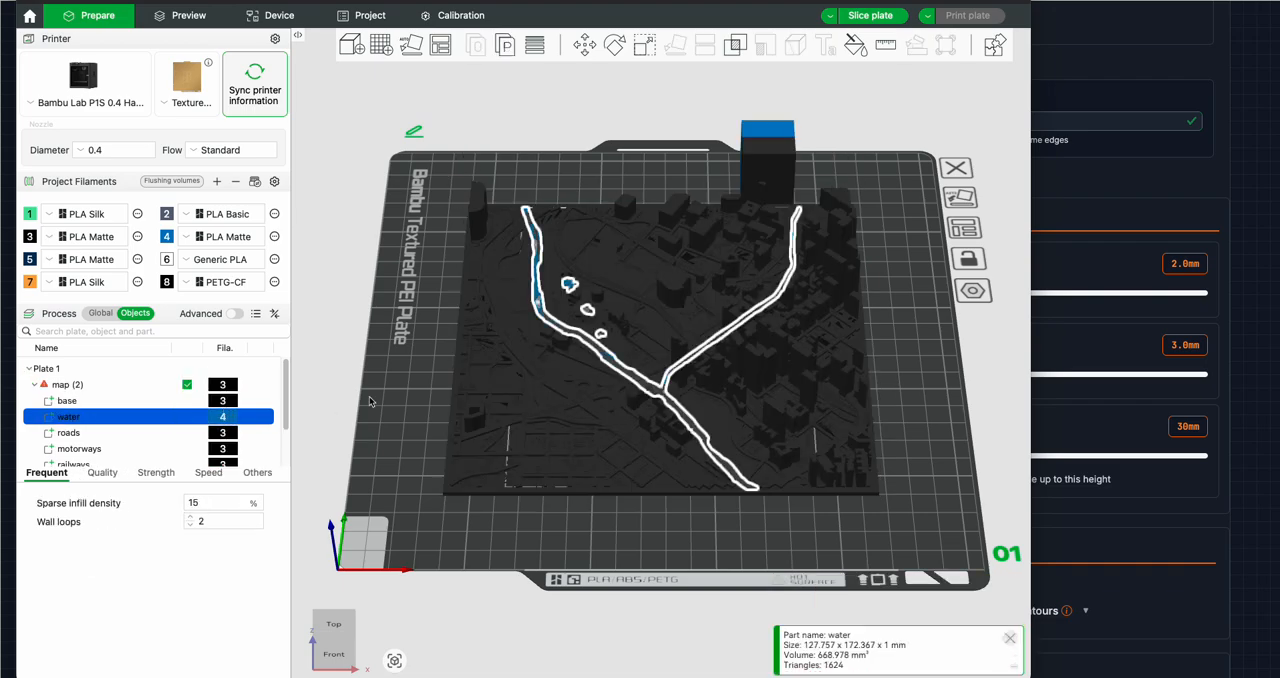
pyautogui.click(226, 434)
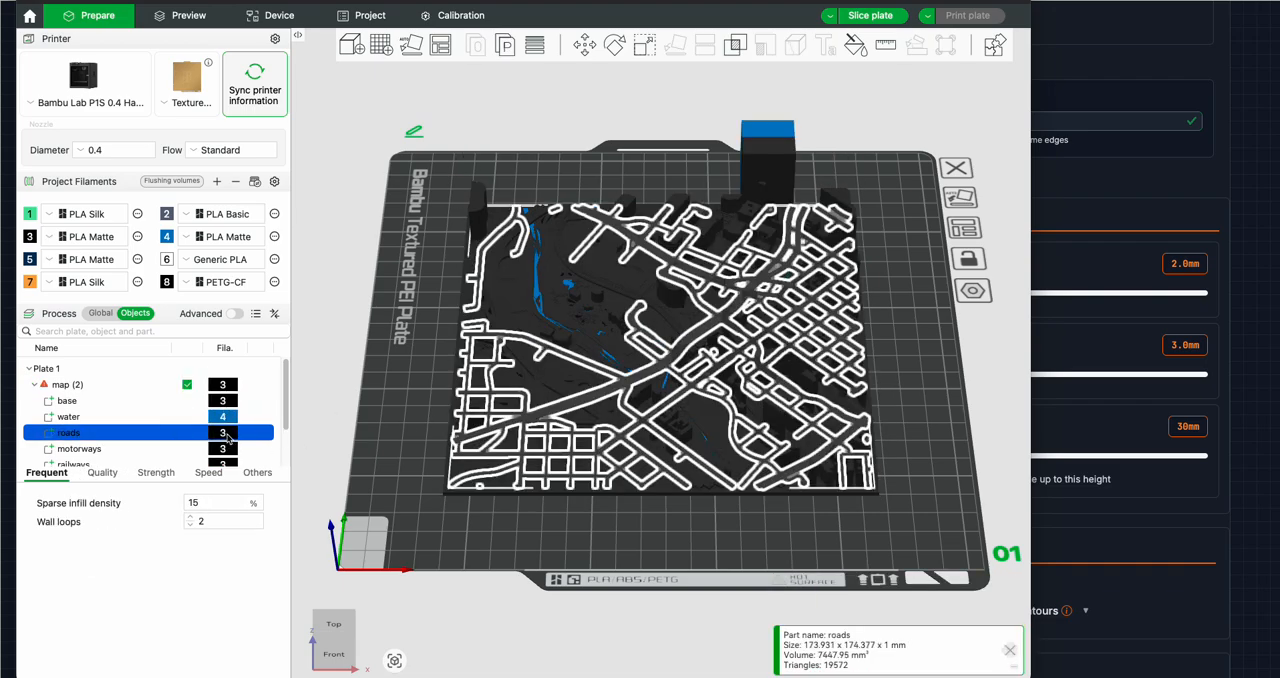
pyautogui.press('2')
pyautogui.click(229, 448)
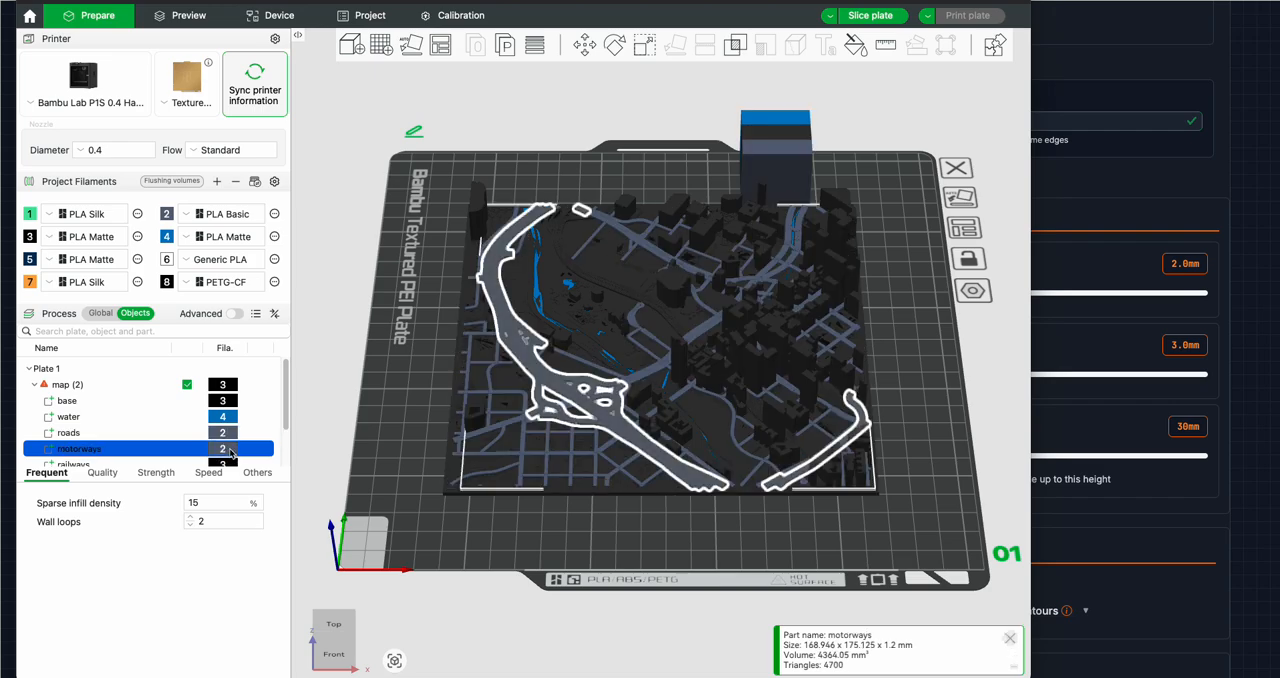
# Assign filament 7 to the map's railways part and filament 6 to its buildings part
pyautogui.click(231, 456)
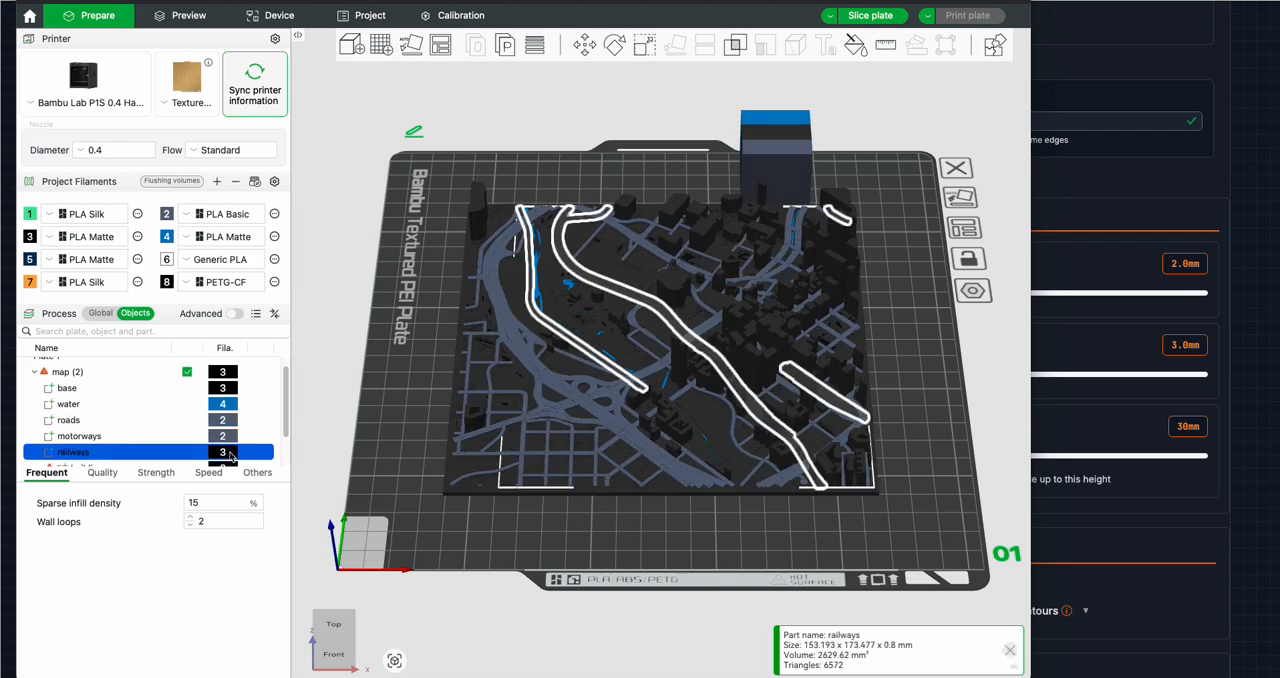
pyautogui.press('7')
pyautogui.scroll(-1, 200, 440)
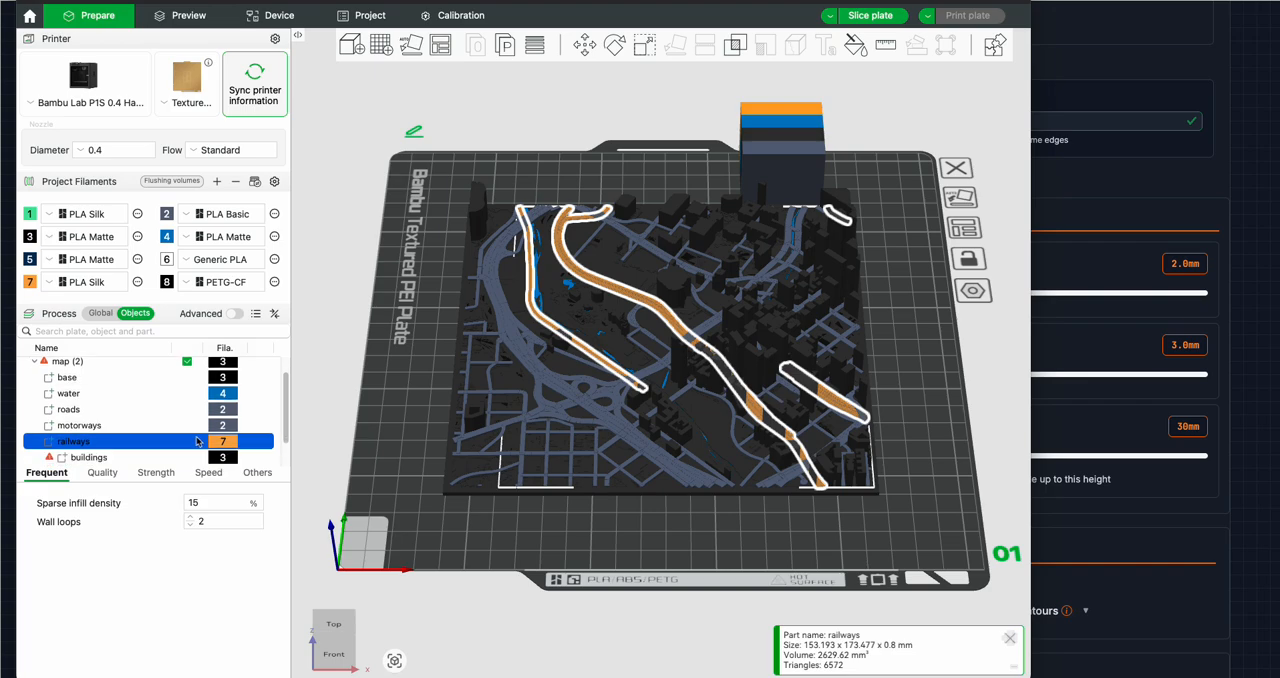
pyautogui.click(228, 457)
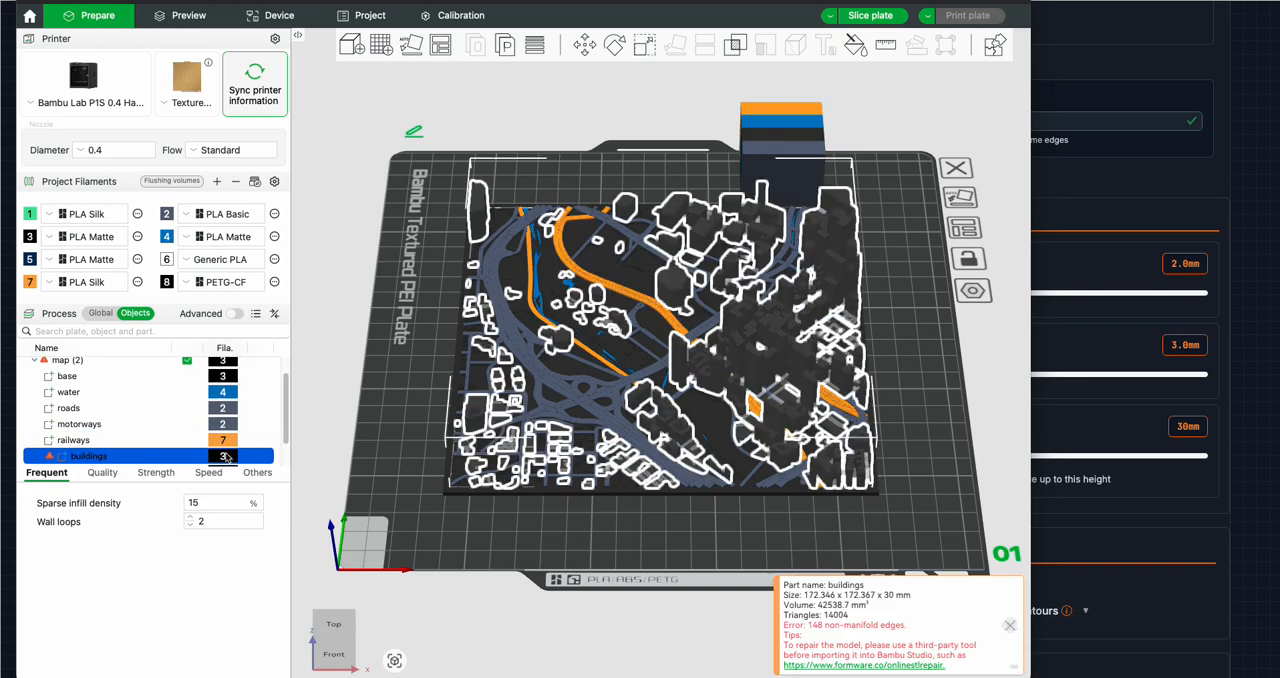
pyautogui.press('6')
pyautogui.scroll(-1, 228, 456)
# Assign filament 1 to the map's parks part
pyautogui.click(228, 458)
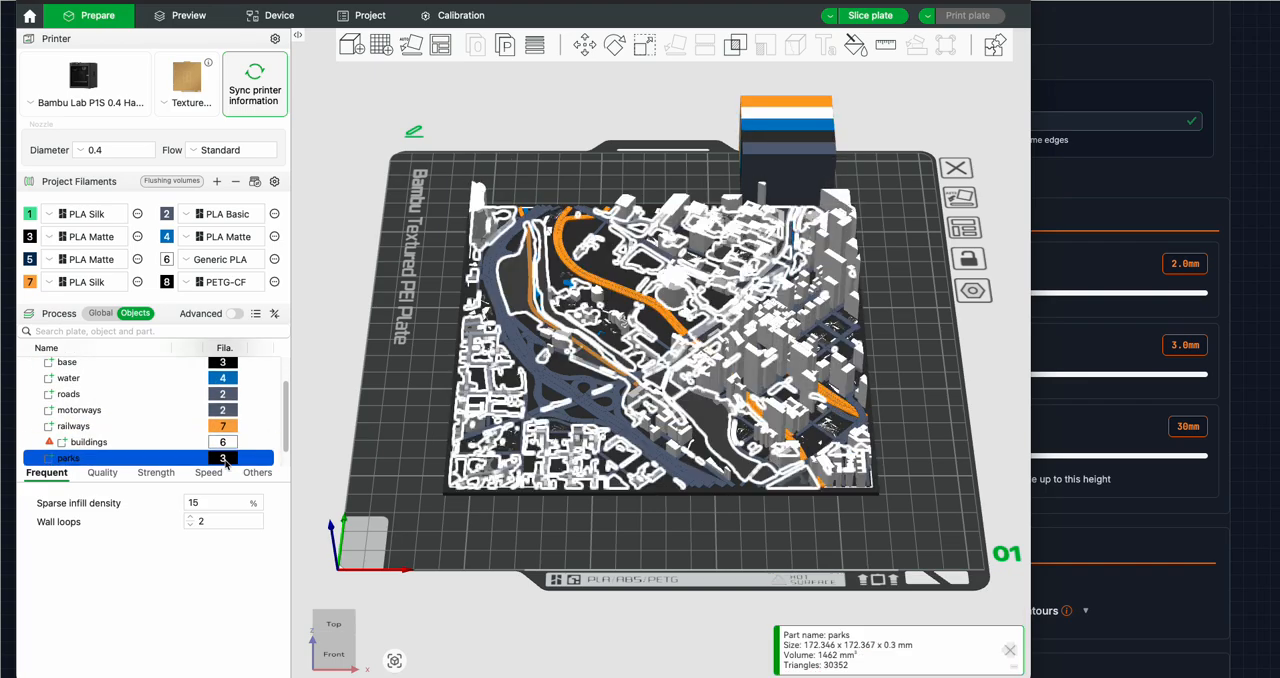
pyautogui.press('1')
pyautogui.press('1')
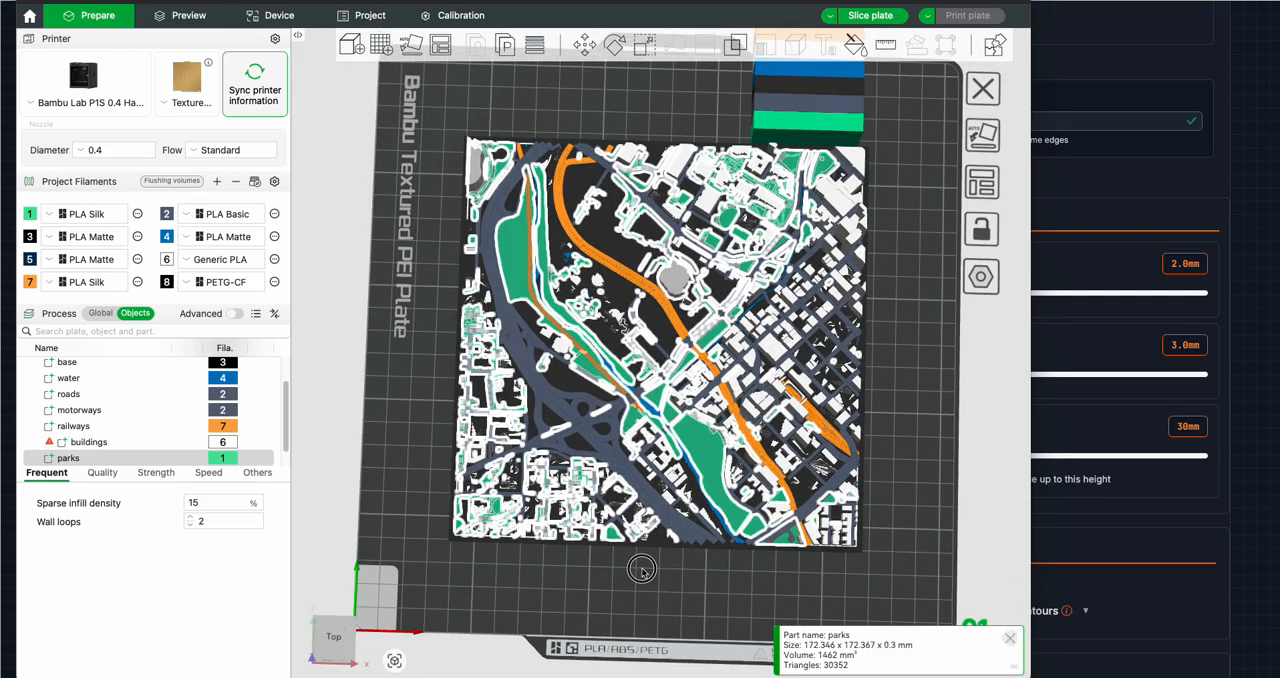
# Slice the plate with the coloured map and collapse the slicing result so the preview is unobstructed
pyautogui.press('0')
pyautogui.moveTo(675, 535); pyautogui.dragTo(625, 534)
pyautogui.moveTo(694, 322); pyautogui.dragTo(688, 336)
pyautogui.click(870, 16)
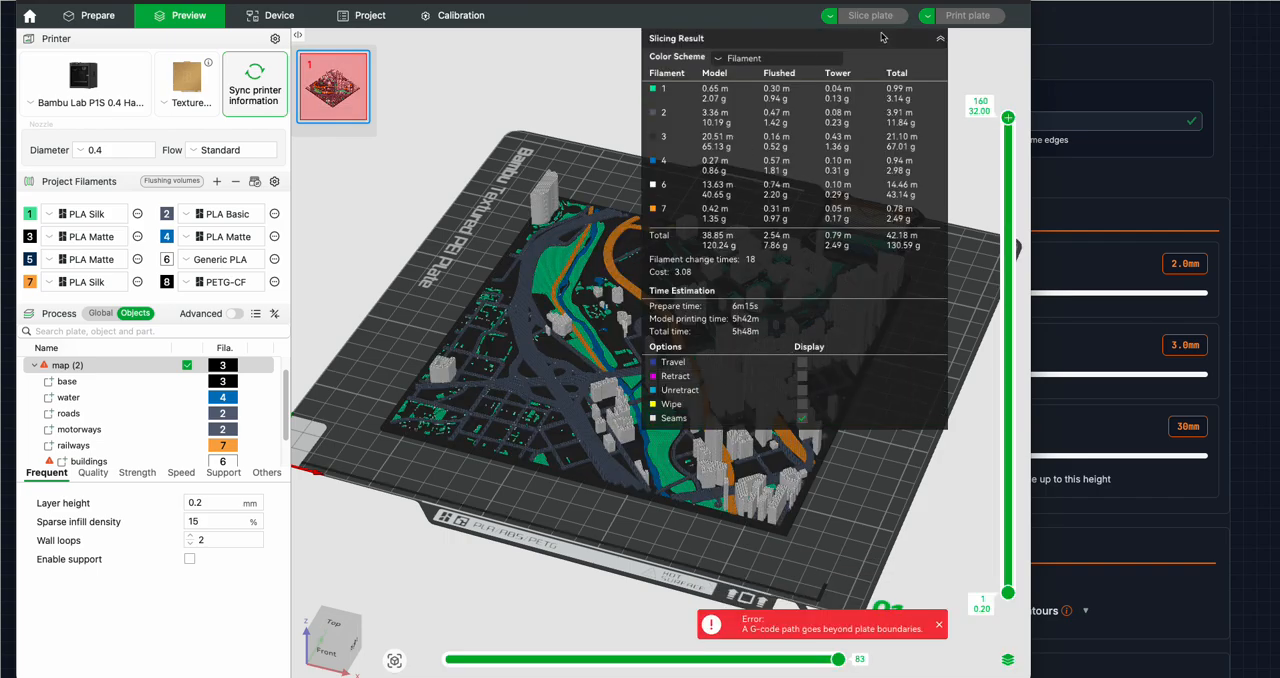
pyautogui.click(937, 40)
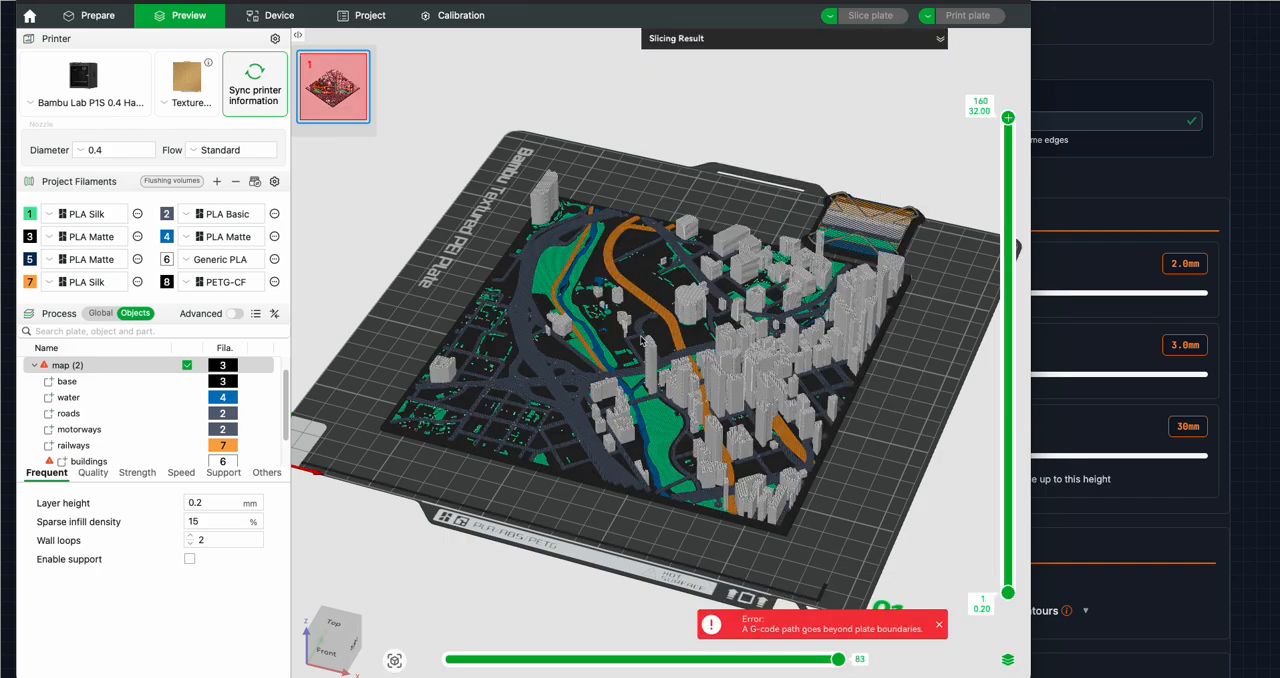
# Inspect the sliced map and prime tower from above and review the slicing result's filament usage and print time estimate
pyautogui.moveTo(469, 486); pyautogui.dragTo(458, 513)
pyautogui.press('1')
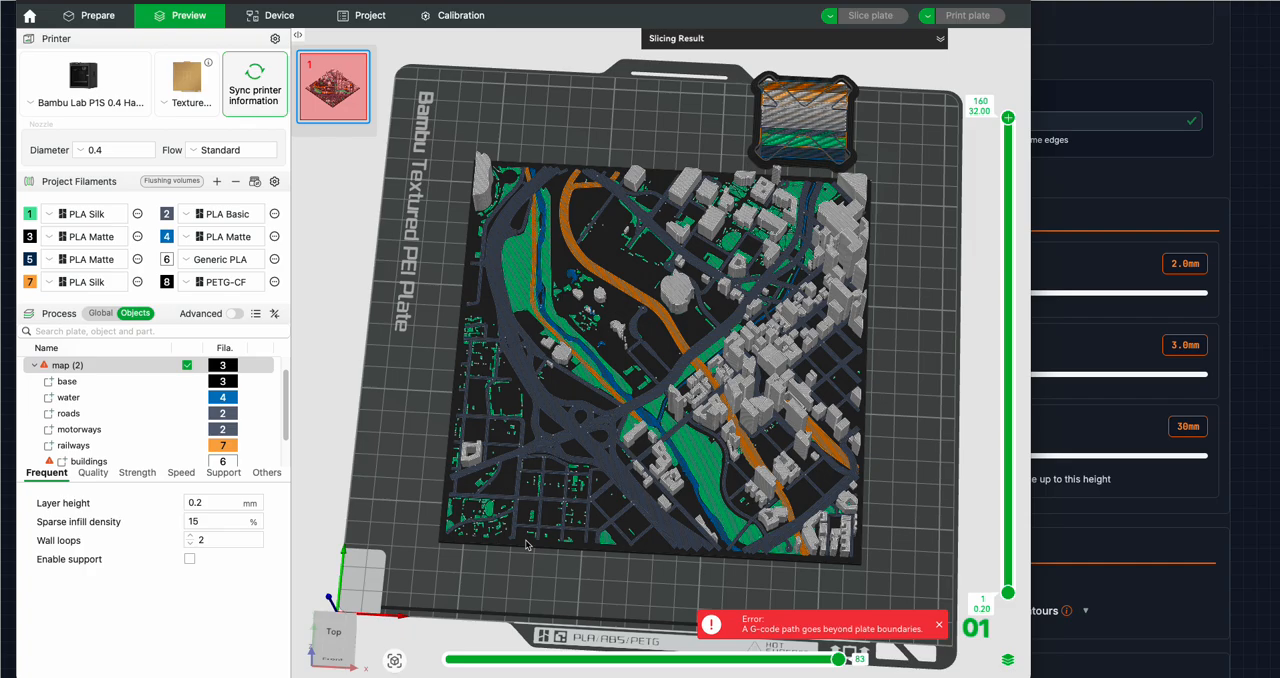
pyautogui.moveTo(572, 582)
pyautogui.mouseDown()
pyautogui.moveTo(556, 540)
pyautogui.moveTo(567, 582)
pyautogui.mouseUp()
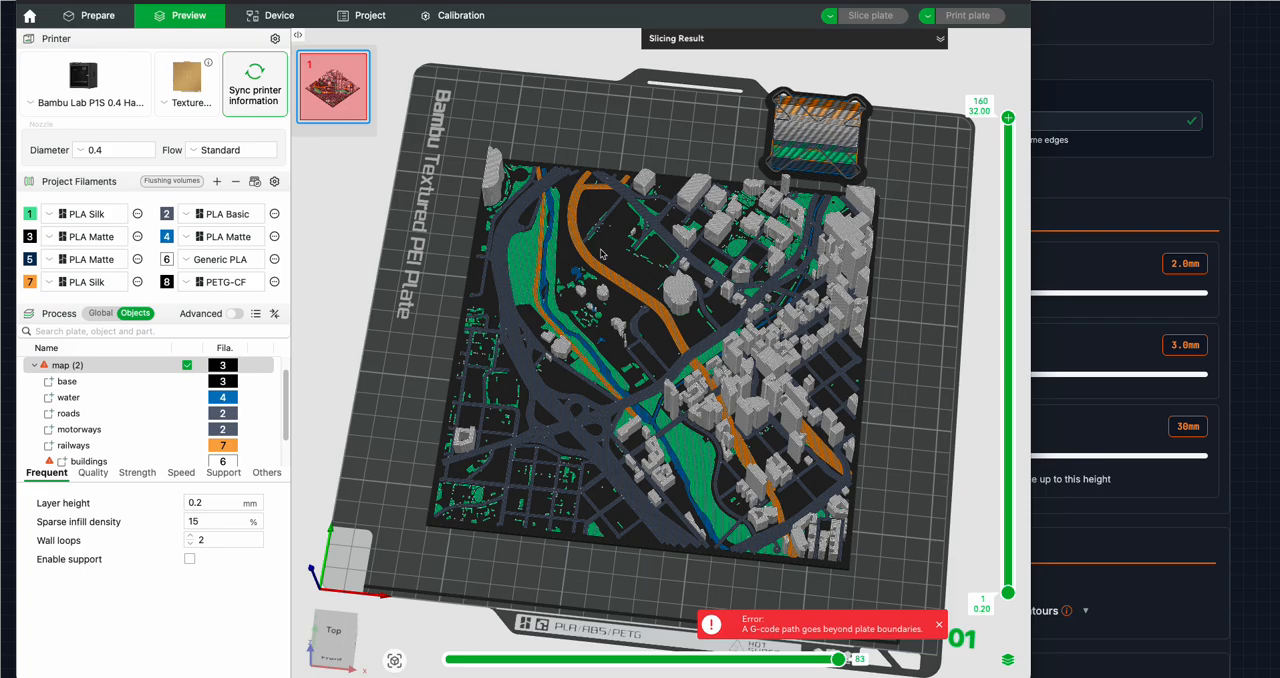
pyautogui.moveTo(937, 535); pyautogui.dragTo(875, 124)
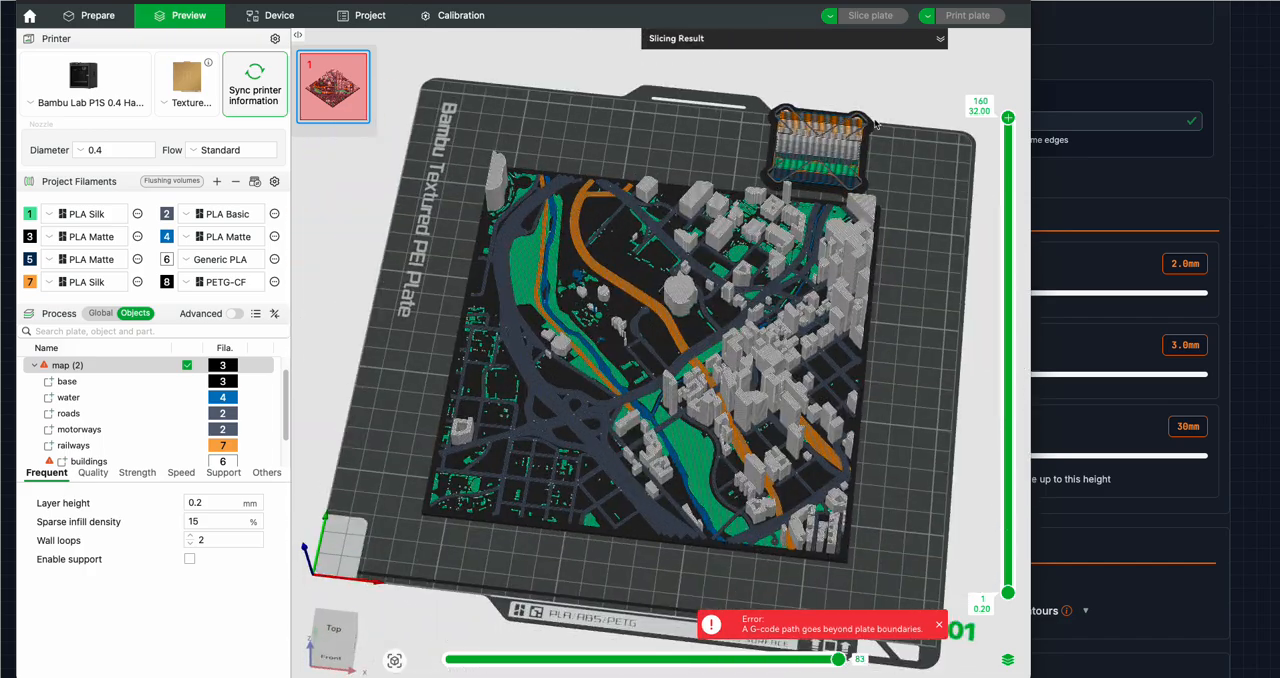
pyautogui.click(940, 38)
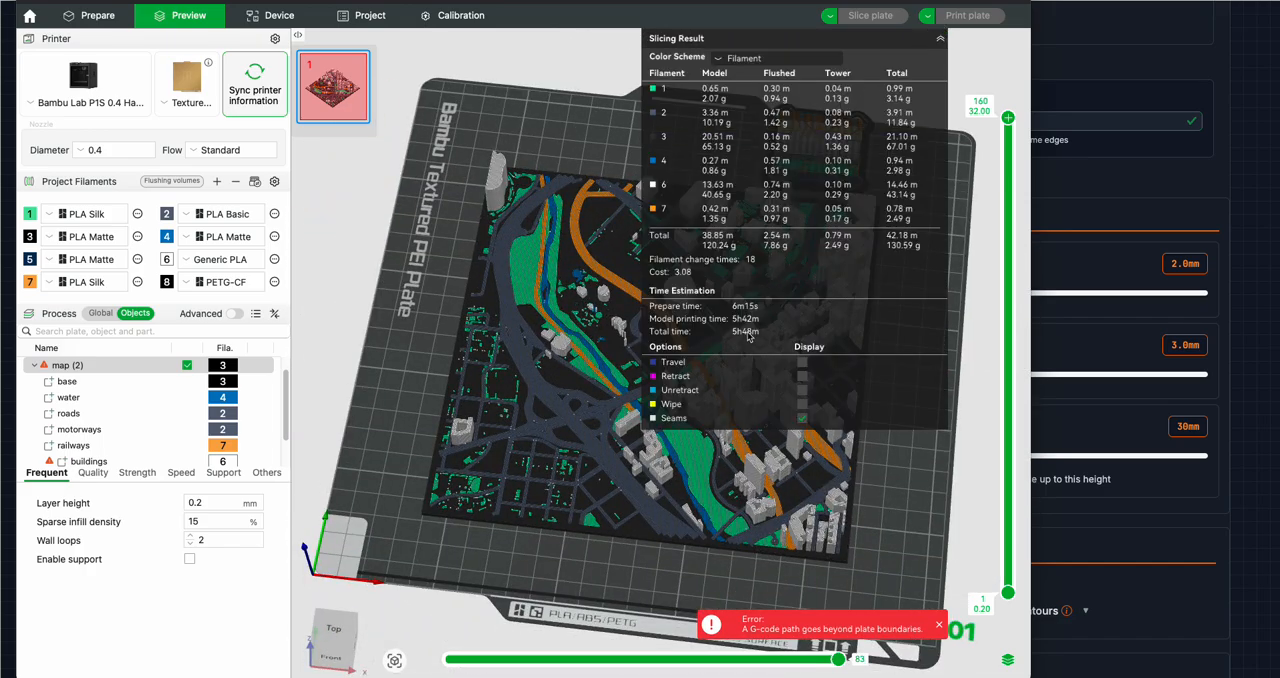
pyautogui.click(940, 40)
pyautogui.click(940, 40)
pyautogui.click(940, 40)
pyautogui.click(940, 40)
pyautogui.click(940, 38)
# Examine the sliced roads, railways, water, parks and buildings up close in the preview
pyautogui.scroll(3, 460, 492)
pyautogui.scroll(4, 460, 492)
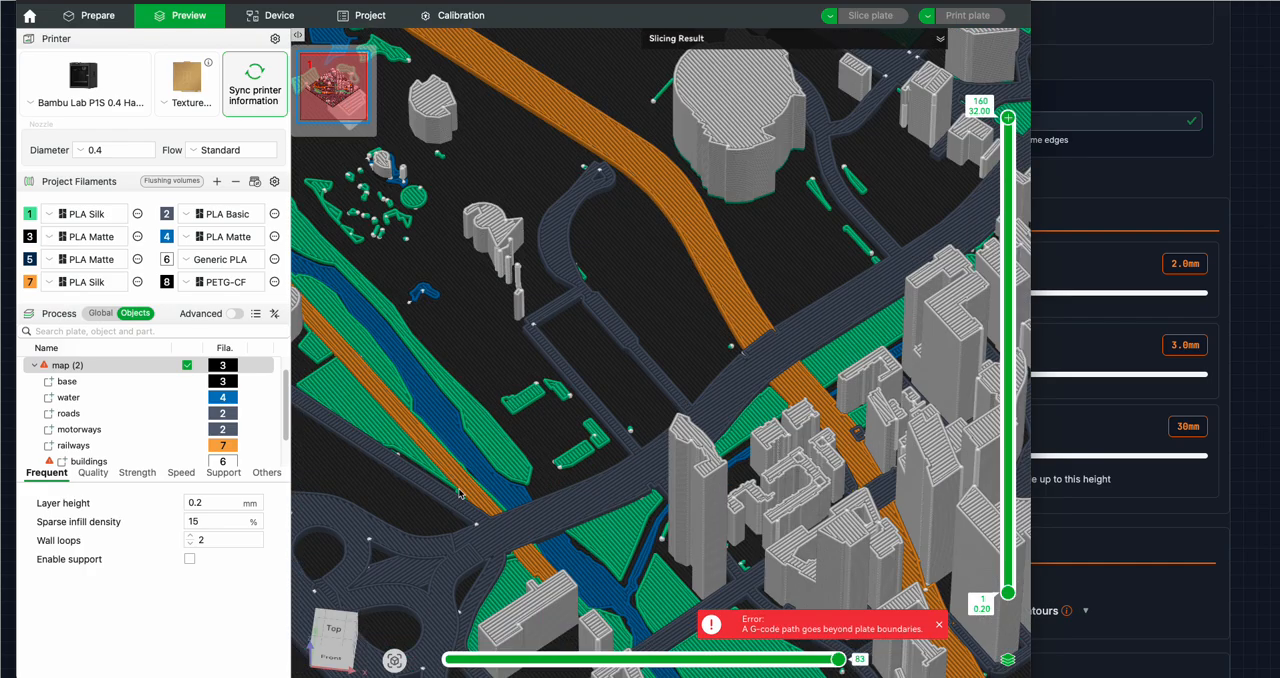
pyautogui.scroll(-8, 419, 566)
pyautogui.scroll(3, 391, 533)
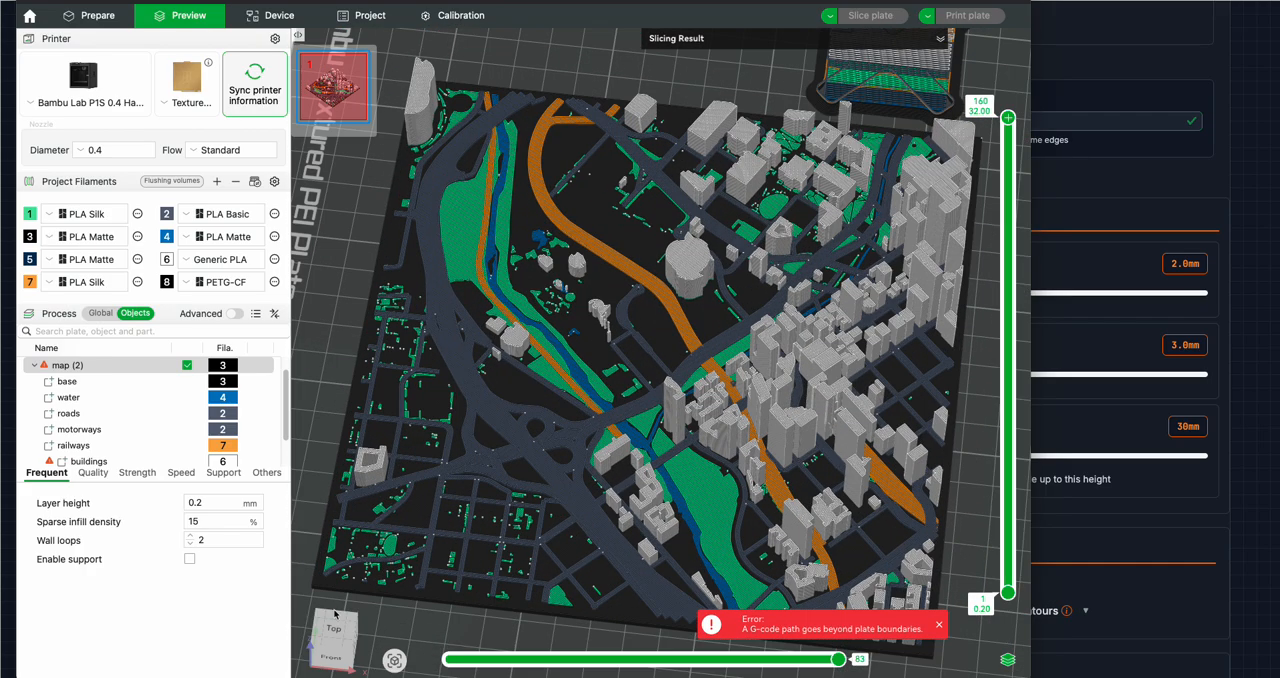
pyautogui.scroll(1, 366, 573)
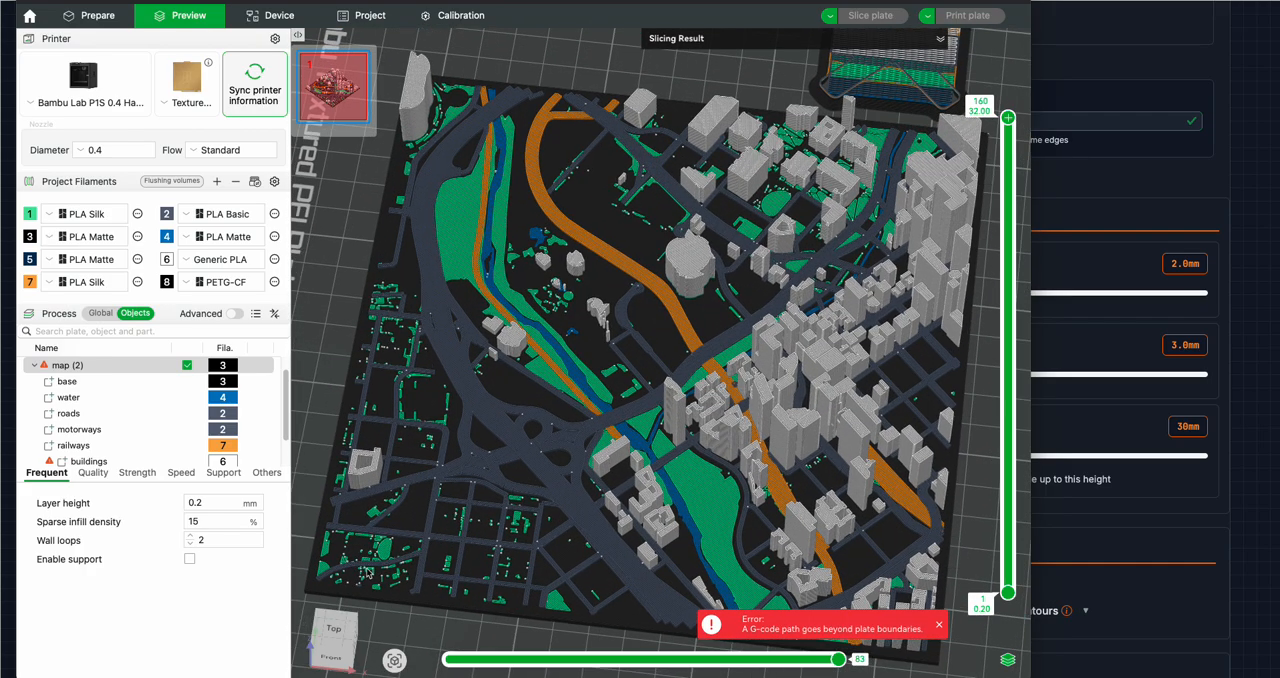